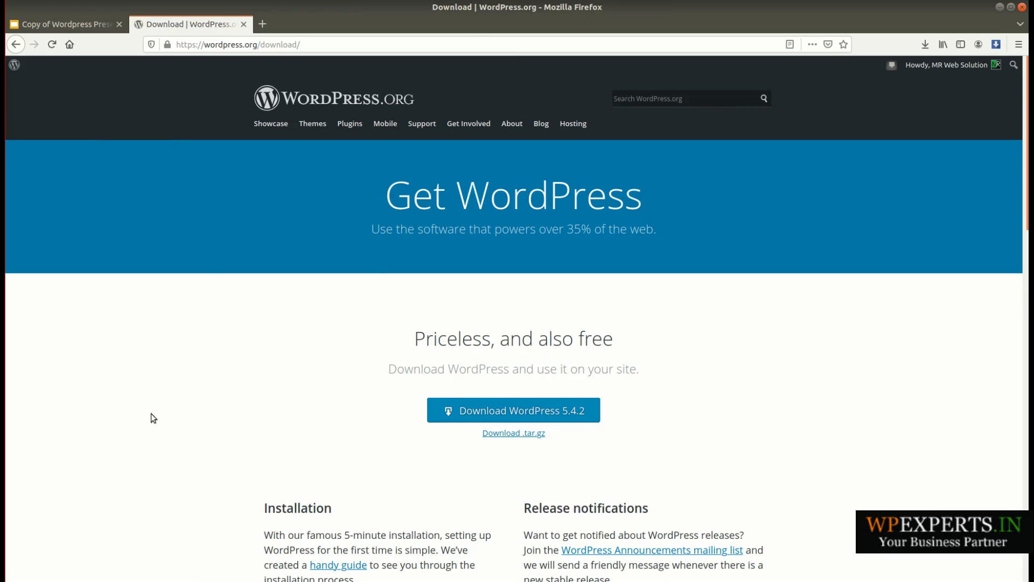
{"action": "scroll", "coordinate": [273, 426], "scroll_direction": "down", "scroll_amount": 2}
{"action": "scroll", "coordinate": [502, 425], "scroll_direction": "up", "scroll_amount": 1}
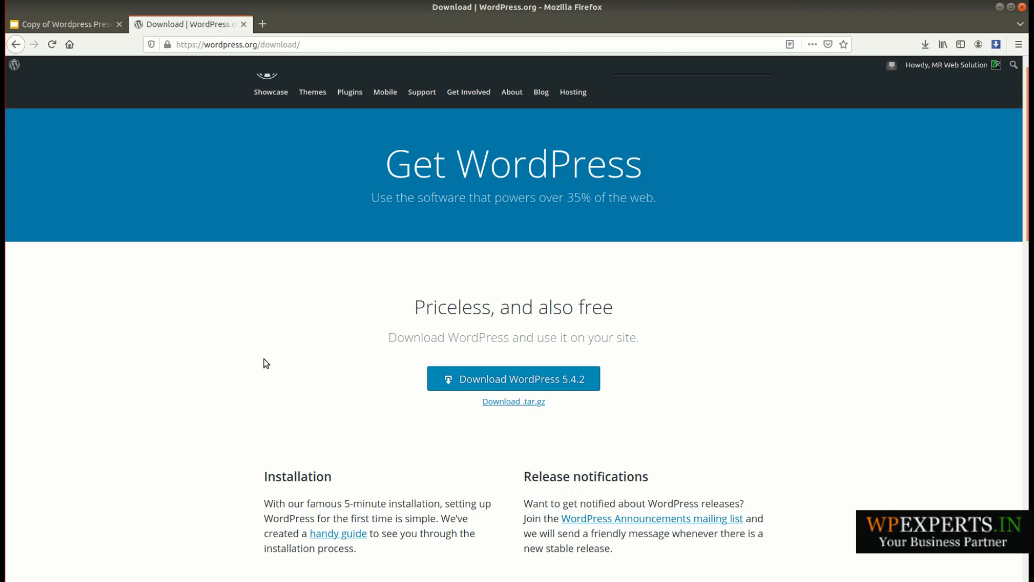
{"action": "scroll", "coordinate": [266, 363], "scroll_direction": "up", "scroll_amount": 1}
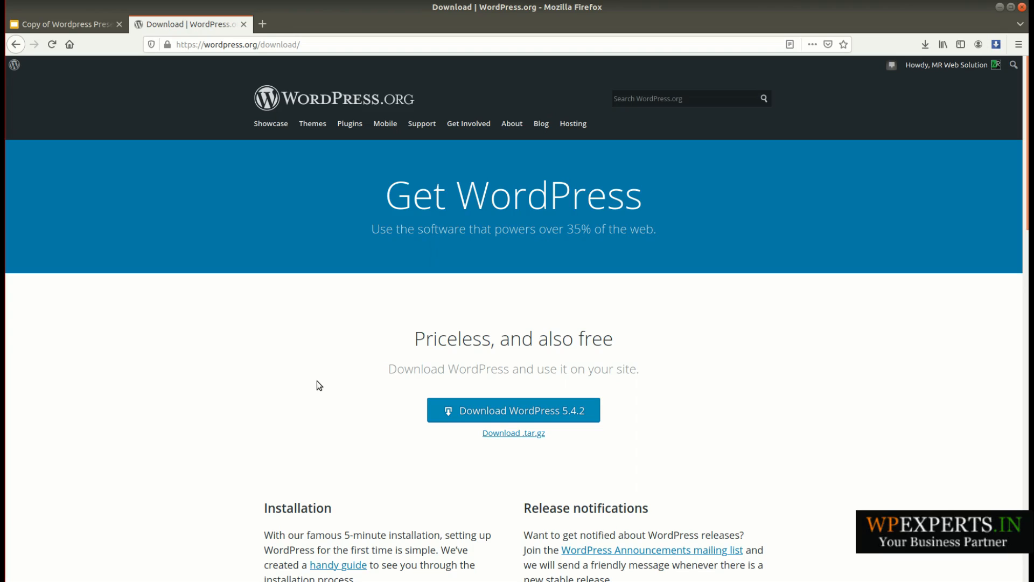
- Switch to the file manager and examine the contents of the extracted wordpress-5.4.2 folder inside html
{"action": "left_click", "coordinate": [2, 300]}
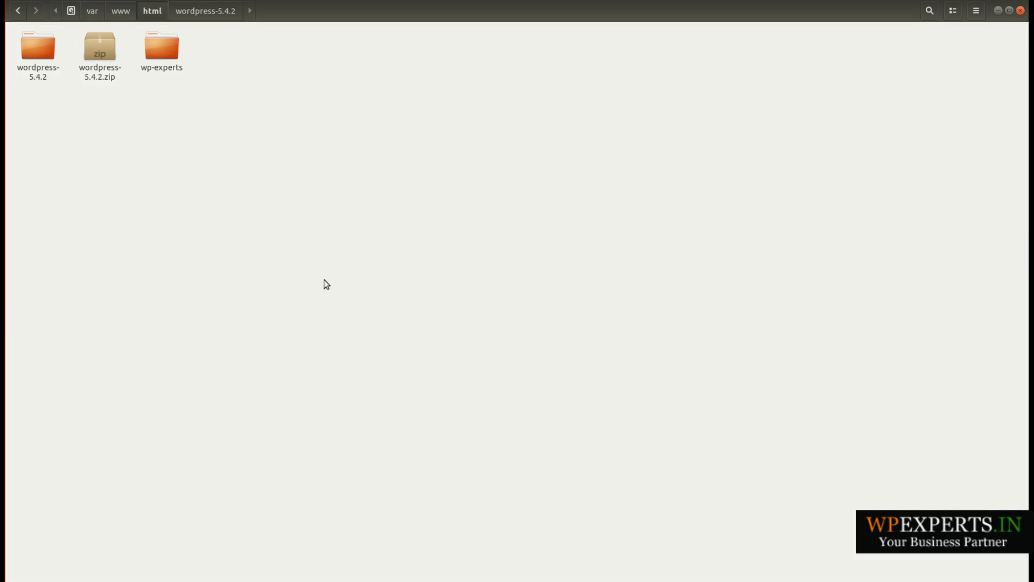
{"action": "left_click", "coordinate": [105, 74]}
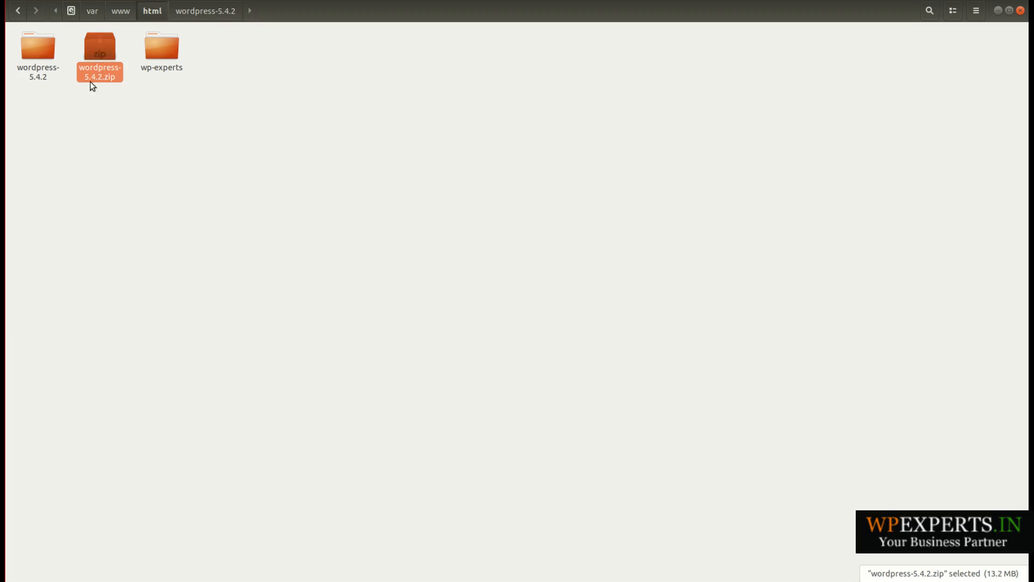
{"action": "double_click", "coordinate": [49, 71]}
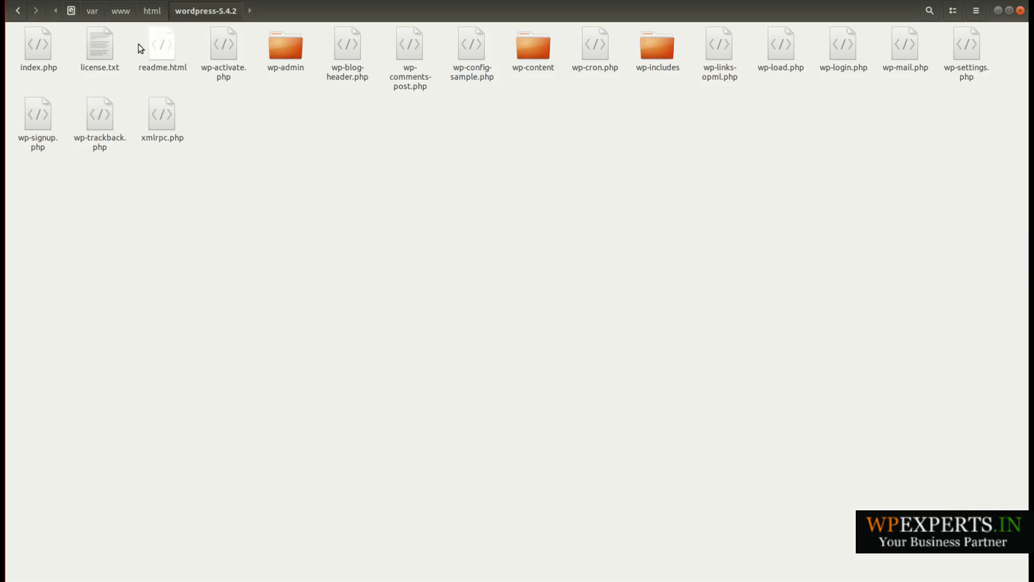
{"action": "left_click", "coordinate": [147, 14]}
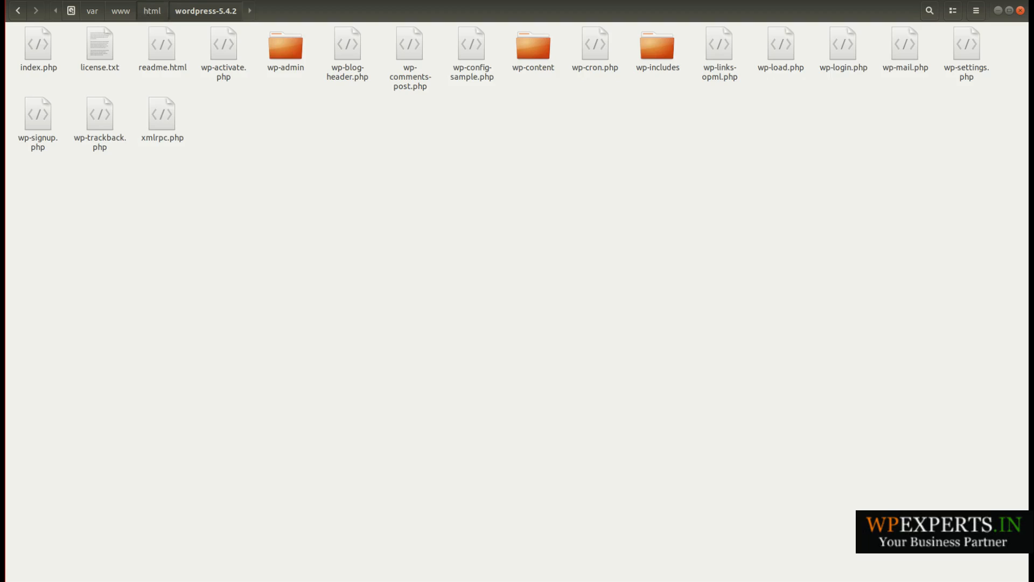
- Switch to Firefox and open localhost/wordpress-5.4.2, matching the name of the extracted WordPress folder
{"action": "key", "text": "F2"}
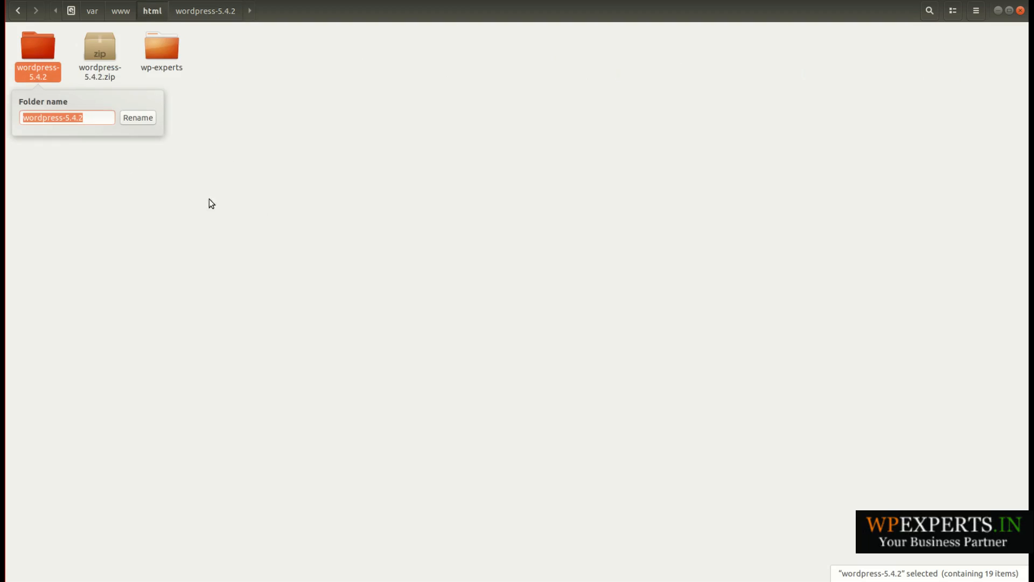
{"action": "key", "text": "Escape"}
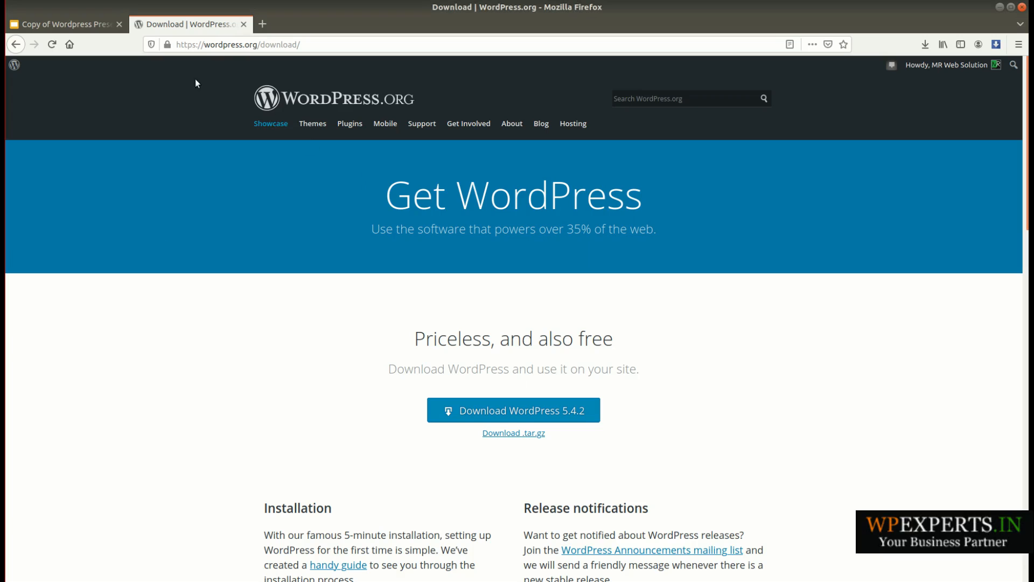
{"action": "left_click", "coordinate": [228, 45]}
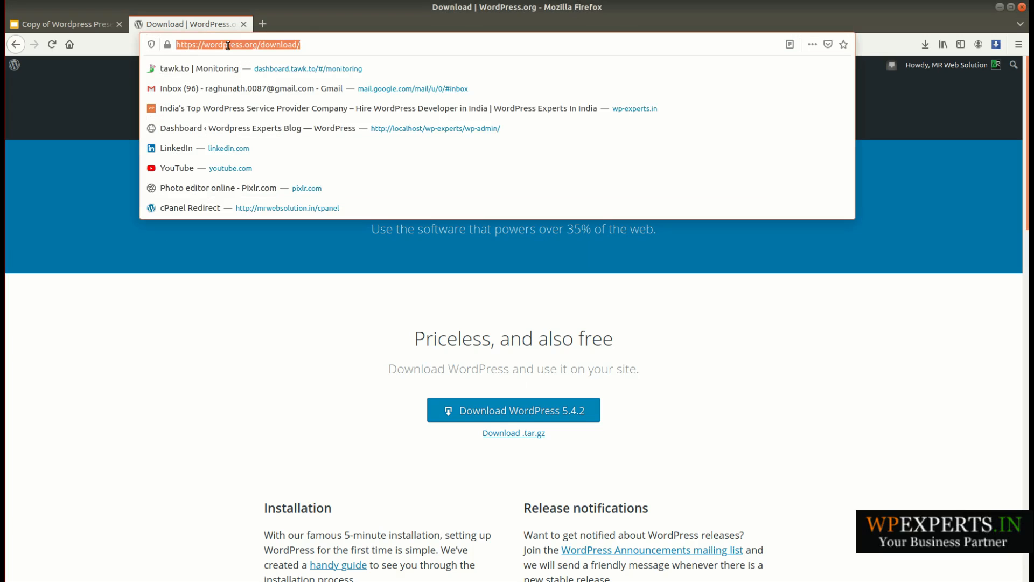
{"action": "type", "text": "localhost/"}
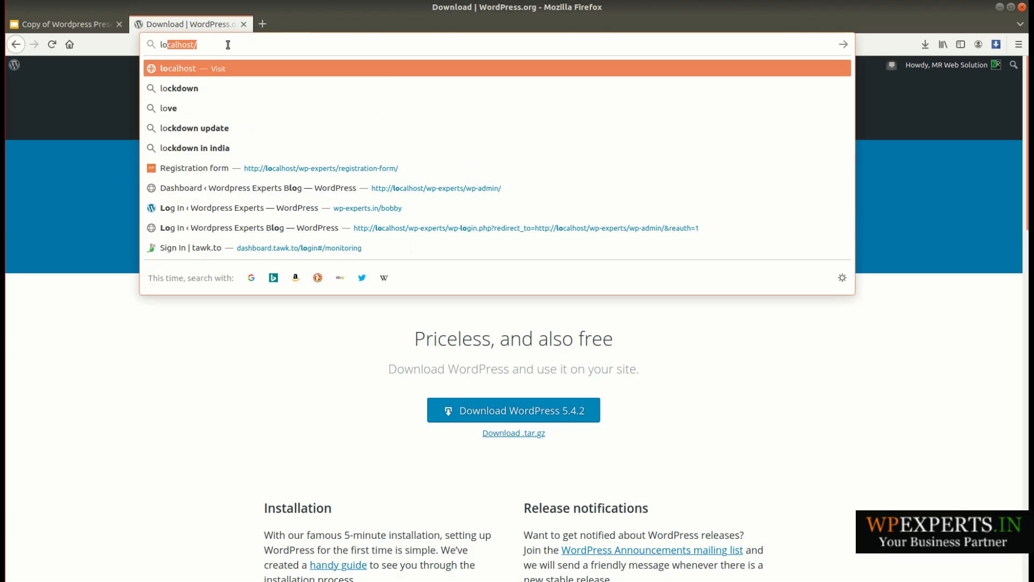
{"action": "key", "text": "Right"}
{"action": "type", "text": "wordpress-5.4.2"}
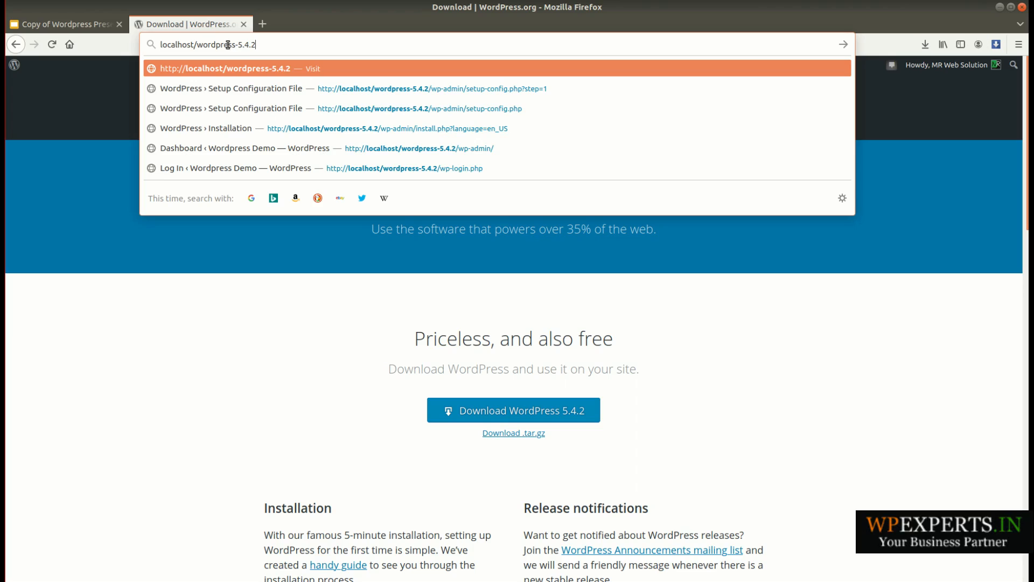
{"action": "key", "text": "Return"}
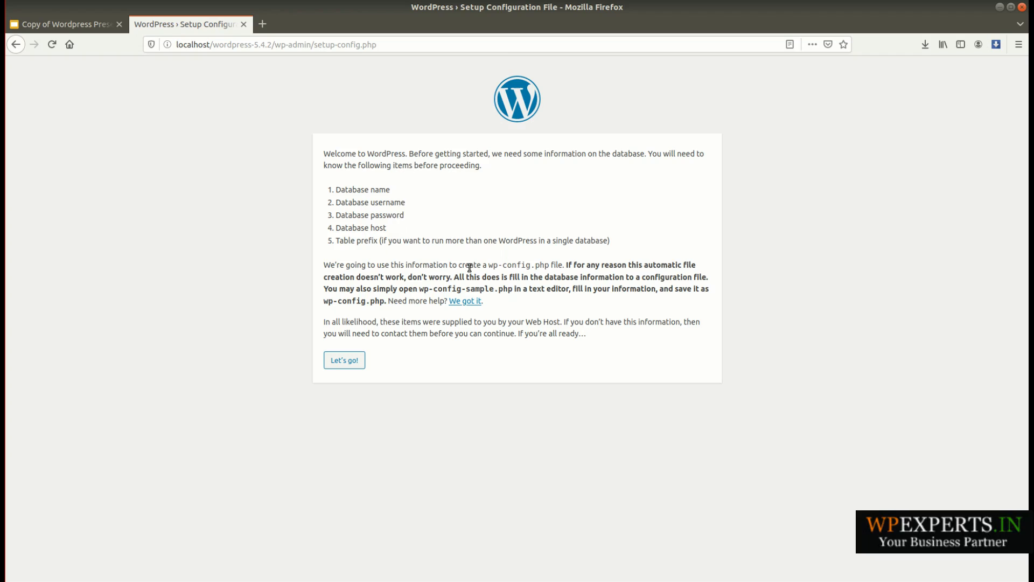
- Open phpMyAdmin at localhost/phpmyadmin/ in a new browser tab
{"action": "left_click", "coordinate": [261, 25]}
{"action": "left_click", "coordinate": [260, 45]}
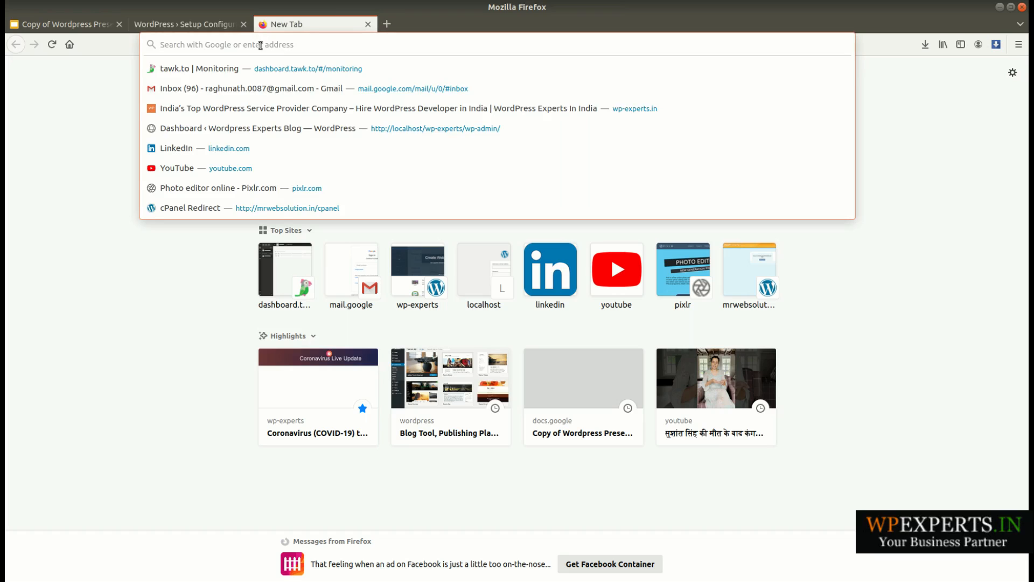
{"action": "type", "text": "localhost/php"}
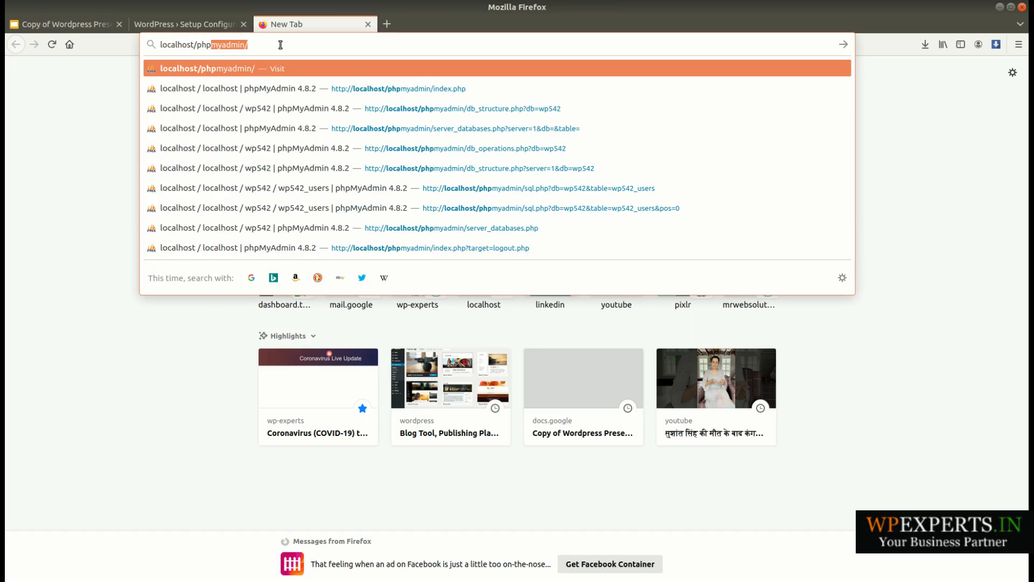
{"action": "key", "text": "Return"}
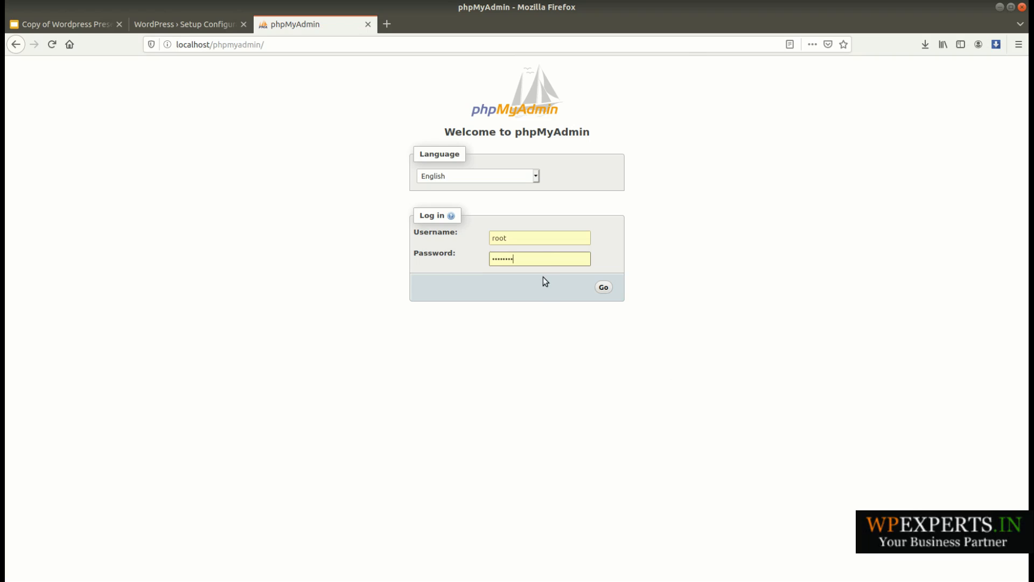
- Try to log in to phpMyAdmin as root with an empty password
{"action": "left_click_drag", "start_coordinate": [512, 257], "coordinate": [477, 257]}
{"action": "key", "text": "BackSpace"}
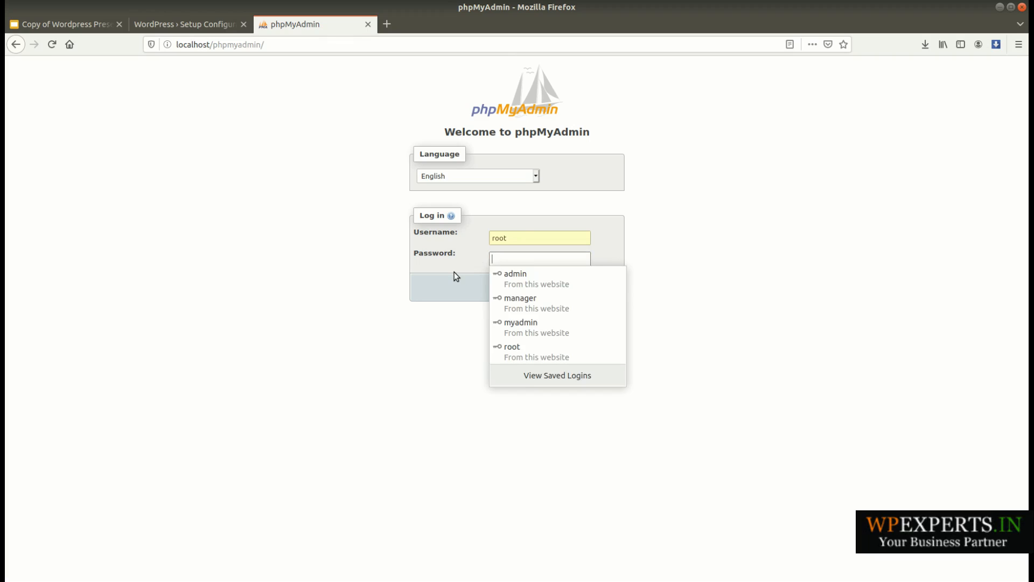
{"action": "key", "text": "Escape"}
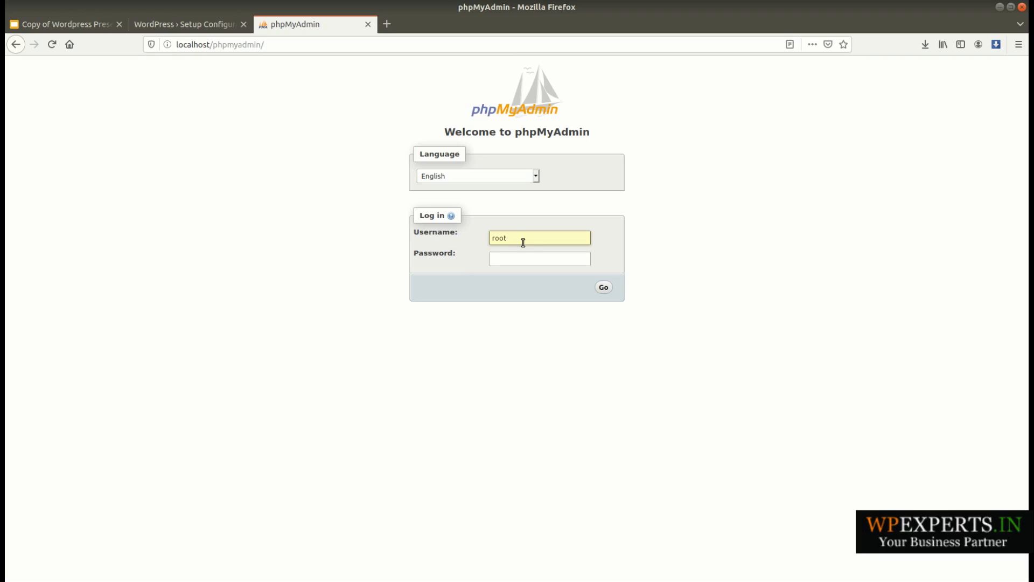
{"action": "left_click", "coordinate": [604, 287]}
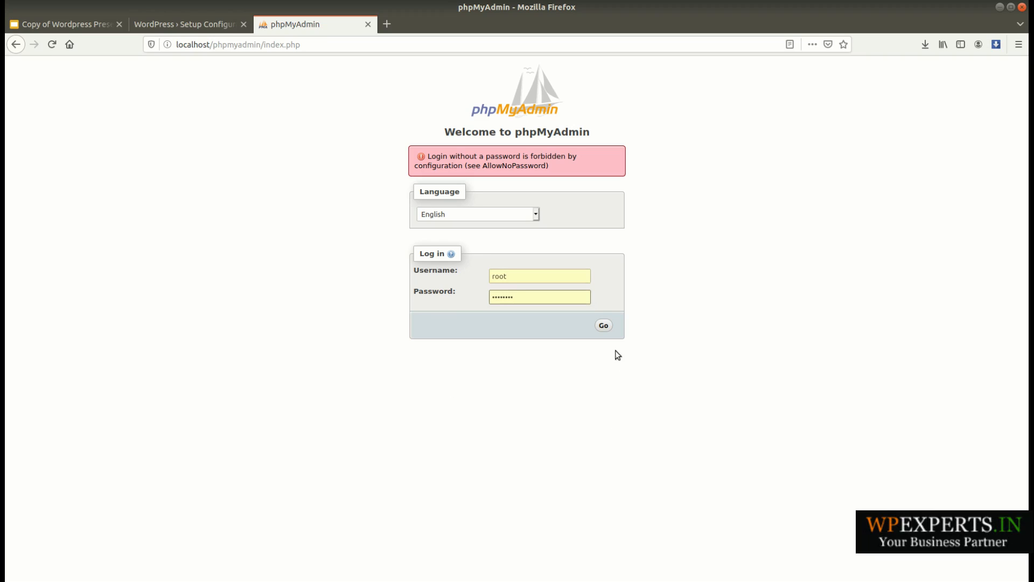
- Log in to phpMyAdmin as root with the prefilled password and create a database named wp542 with the latin1_swedish_ci collation
{"action": "left_click", "coordinate": [606, 327]}
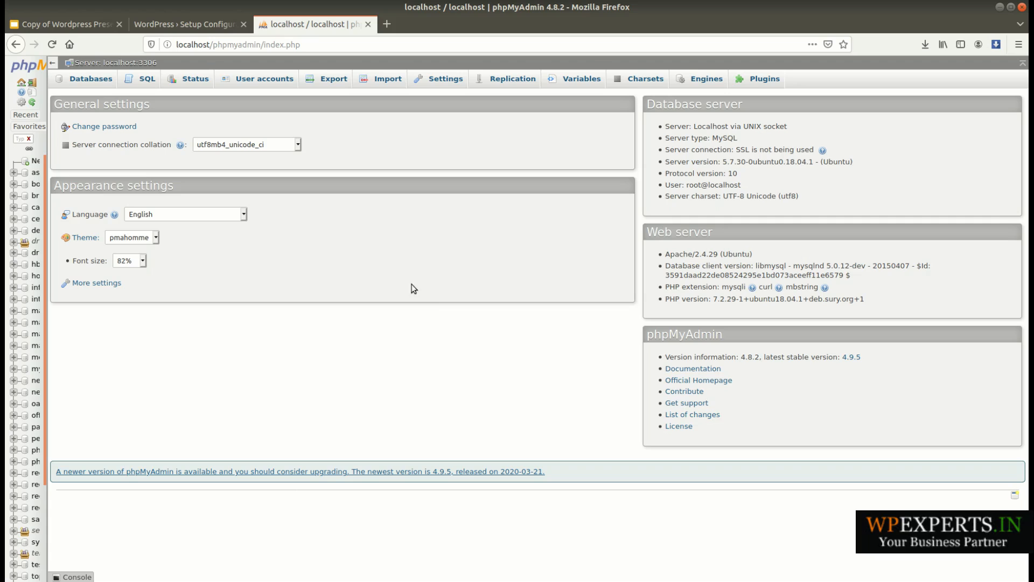
{"action": "left_click", "coordinate": [95, 85]}
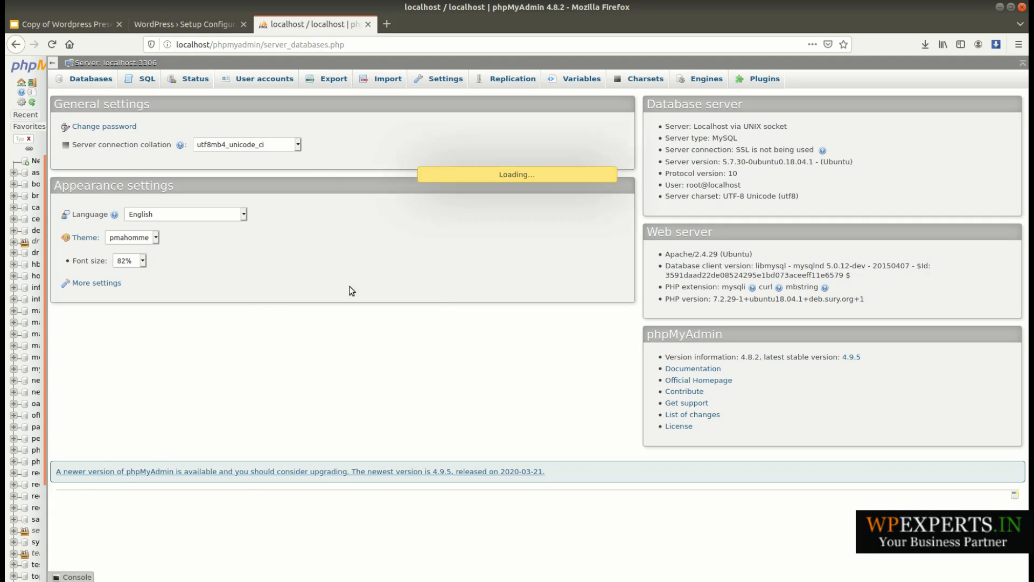
{"action": "left_click", "coordinate": [141, 171]}
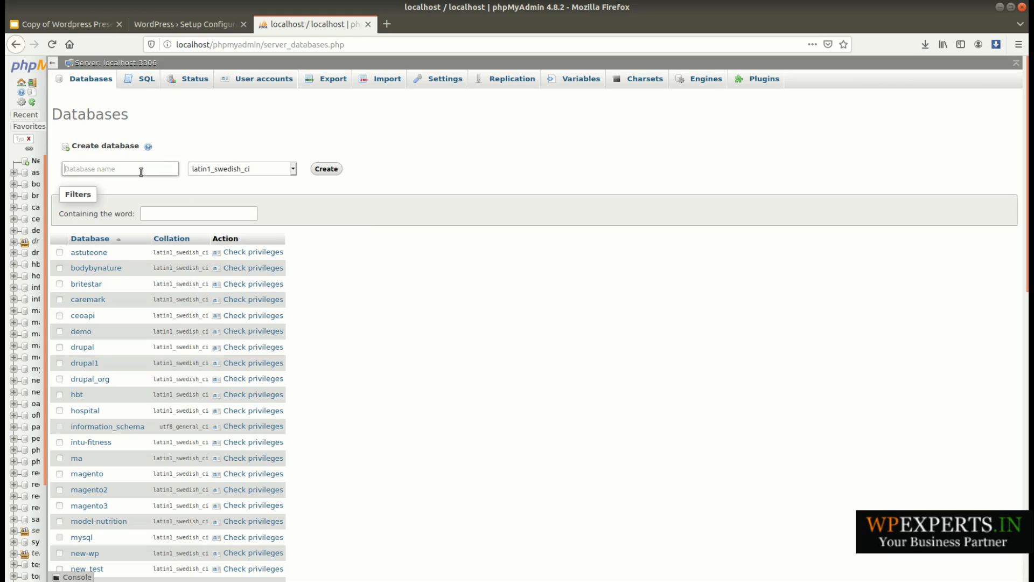
{"action": "type", "text": "wp"}
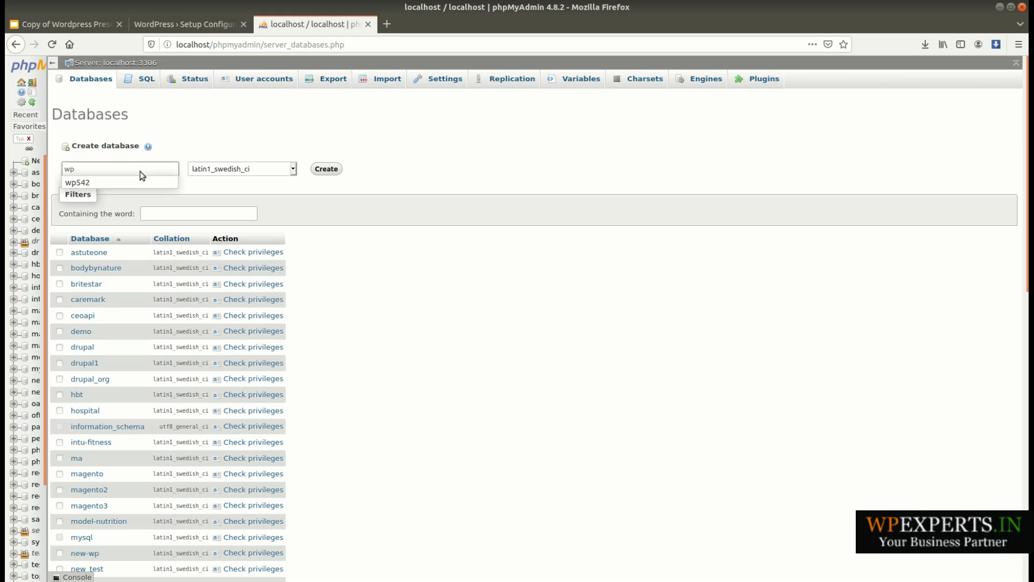
{"action": "left_click", "coordinate": [124, 179]}
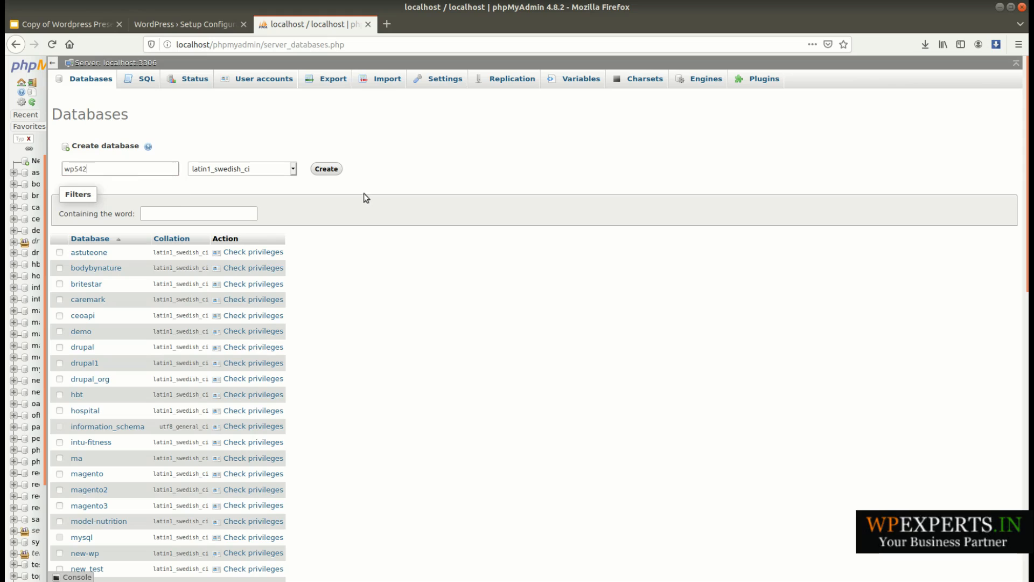
{"action": "left_click", "coordinate": [327, 169]}
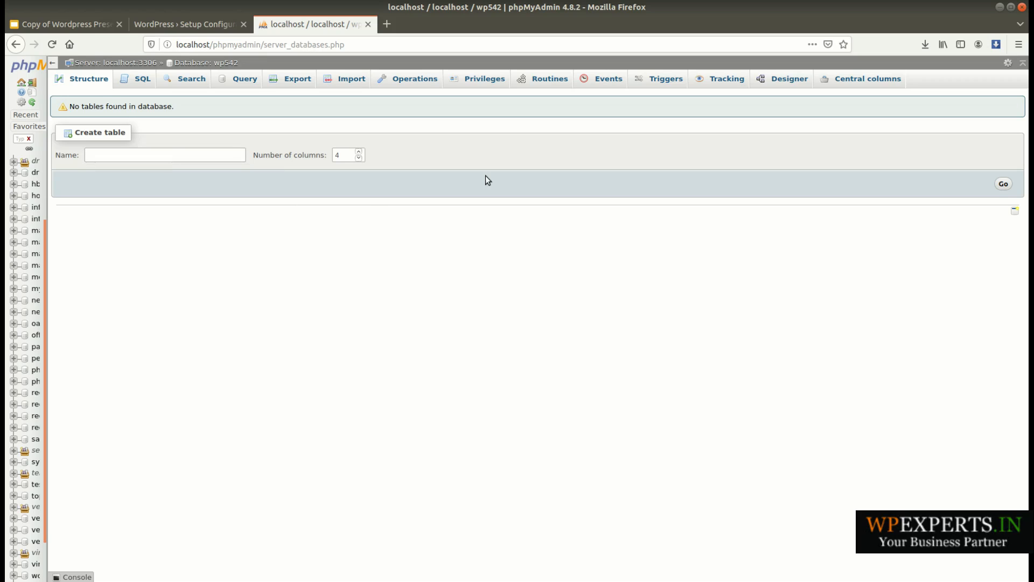
- Return to the WordPress setup page and proceed to the database connection details form
{"action": "left_click", "coordinate": [189, 21]}
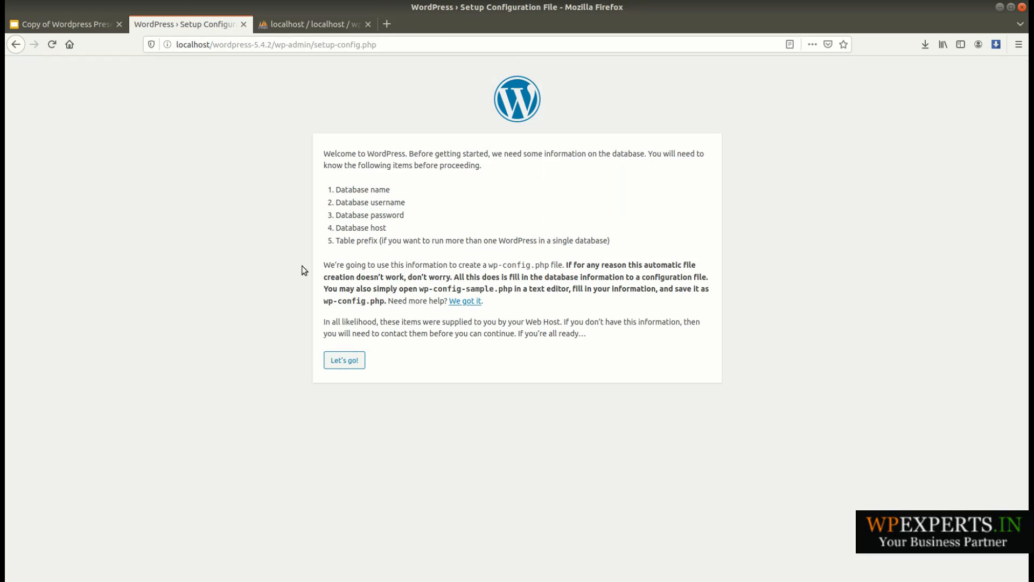
{"action": "left_click", "coordinate": [302, 27]}
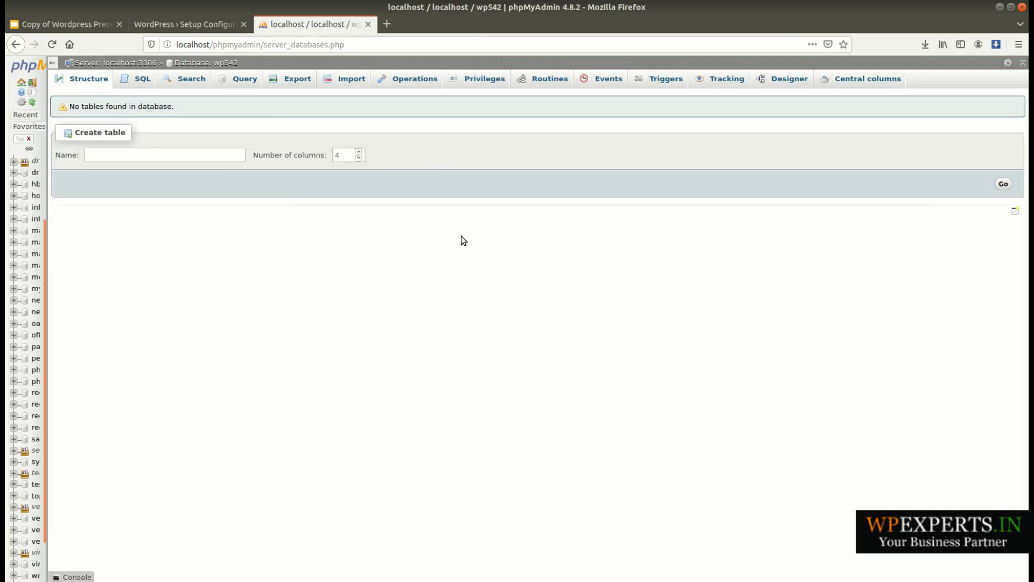
{"action": "left_click", "coordinate": [185, 24]}
{"action": "left_click", "coordinate": [309, 24]}
{"action": "left_click", "coordinate": [209, 25]}
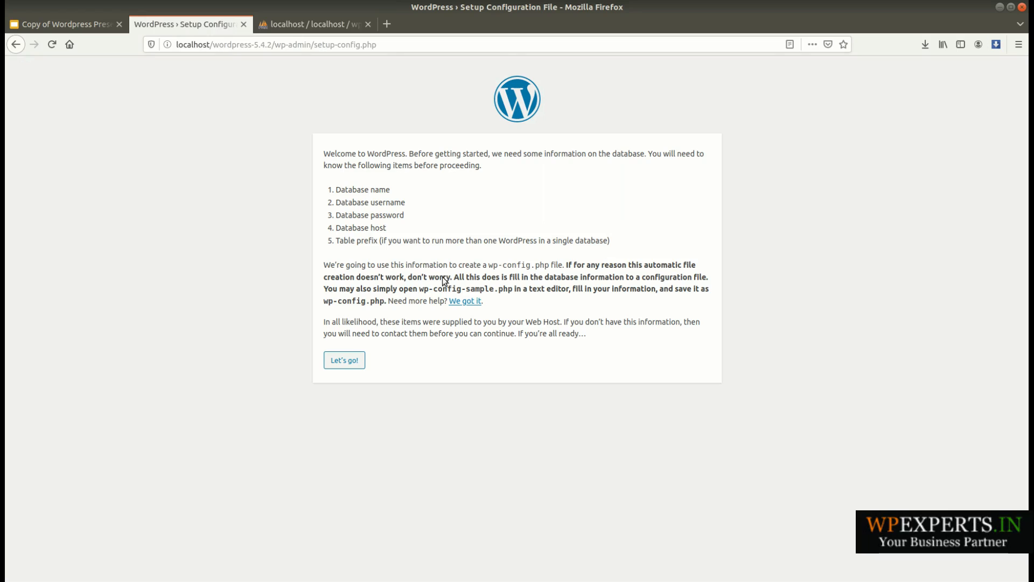
{"action": "left_click", "coordinate": [344, 360]}
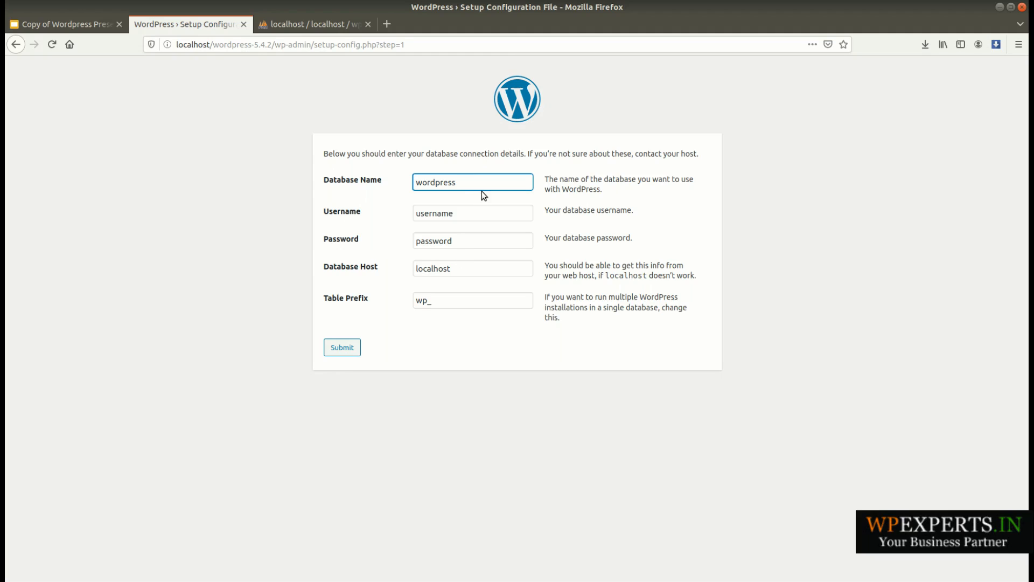
- Copy the new database's name from phpMyAdmin and set the WordPress Database Name to wp542
{"action": "left_click", "coordinate": [292, 24]}
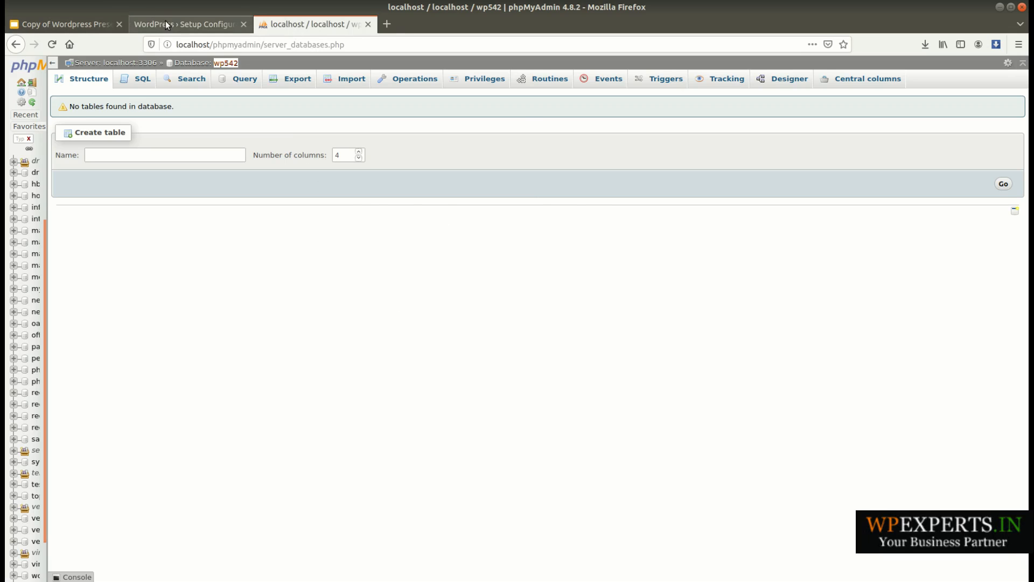
{"action": "left_click", "coordinate": [166, 23]}
{"action": "left_click_drag", "start_coordinate": [500, 186], "coordinate": [321, 154]}
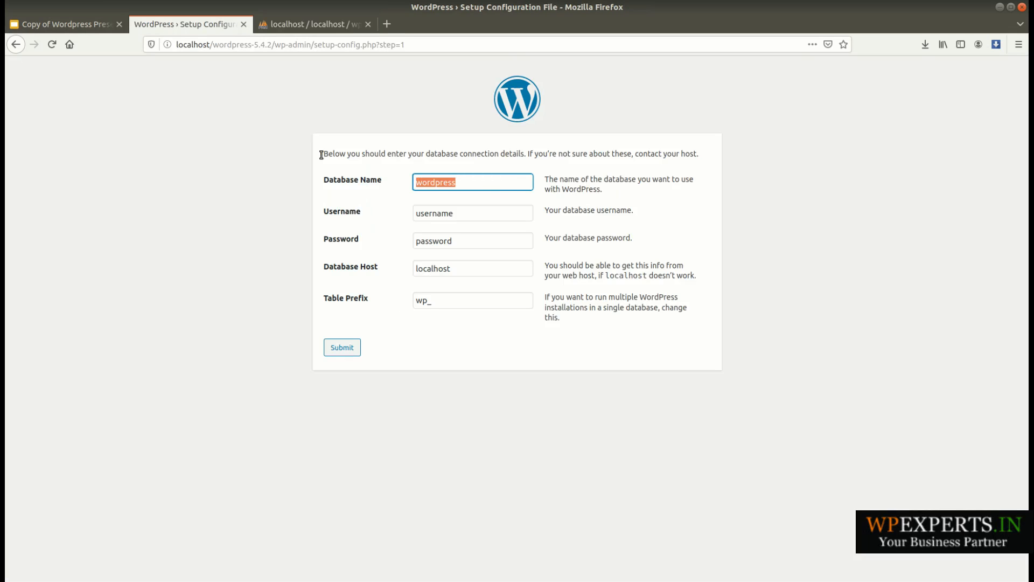
{"action": "type", "text": "wp542"}
{"action": "left_click", "coordinate": [462, 165]}
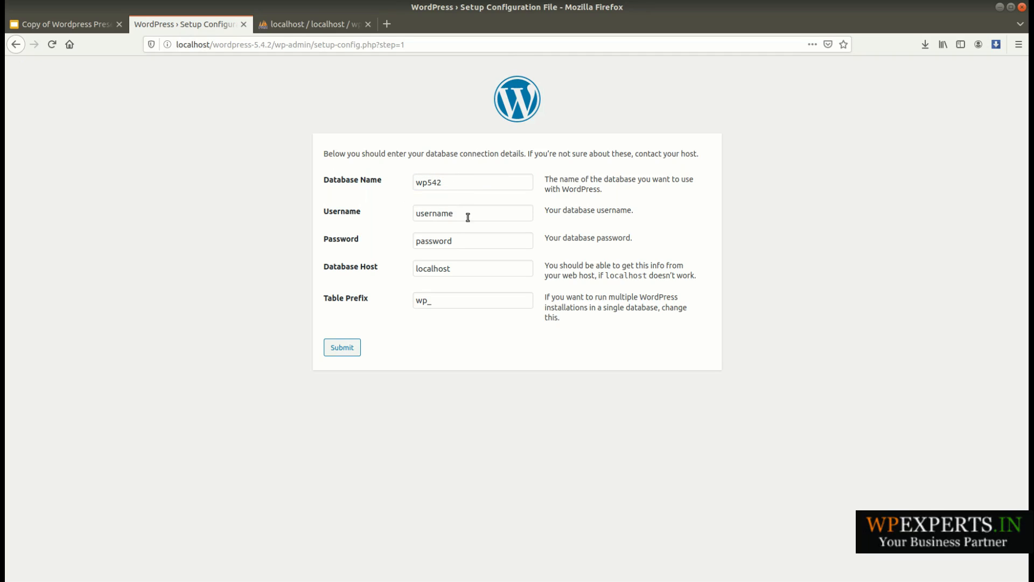
- Set the database username to root and enter the database password in the connection details
{"action": "left_click_drag", "start_coordinate": [467, 217], "coordinate": [310, 203]}
{"action": "type", "text": "root"}
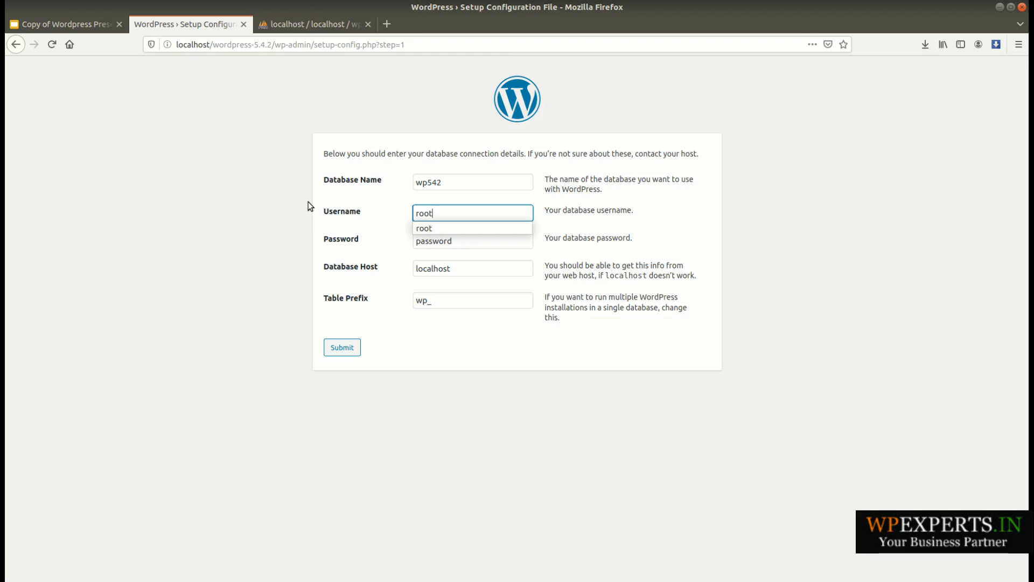
{"action": "left_click", "coordinate": [383, 201]}
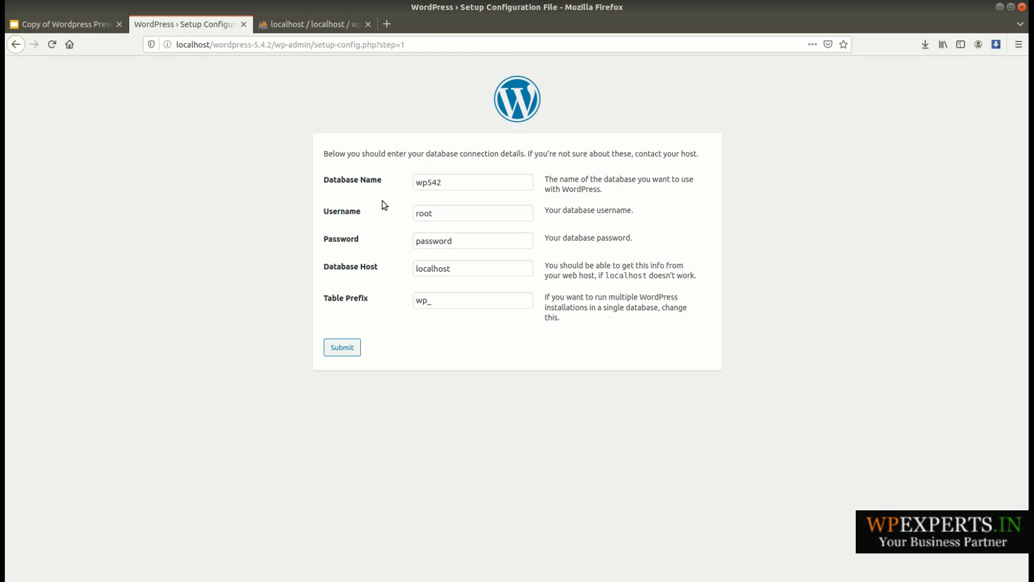
{"action": "left_click_drag", "start_coordinate": [468, 241], "coordinate": [348, 231]}
{"action": "type", "text": "pass@123"}
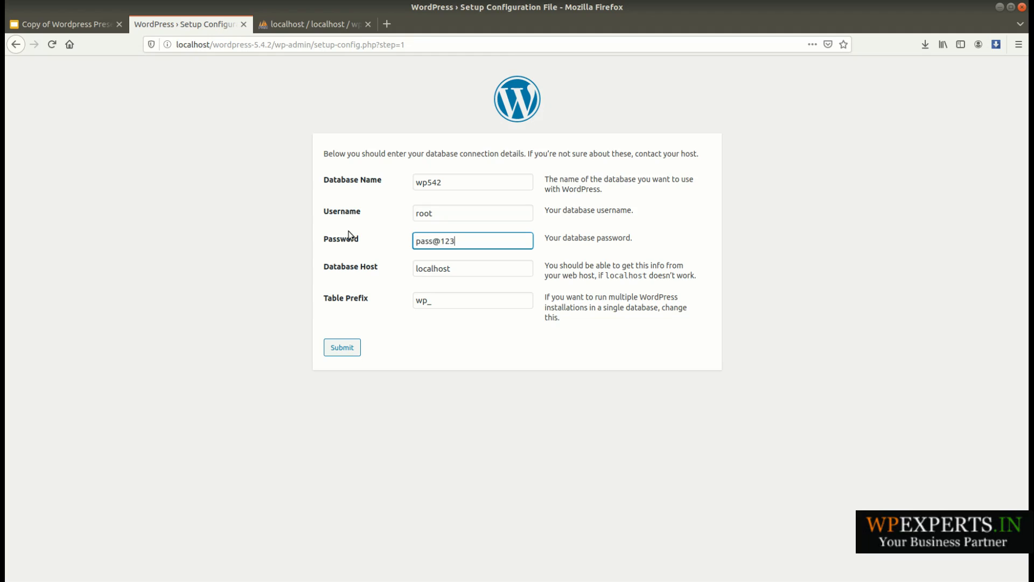
{"action": "left_click", "coordinate": [672, 233]}
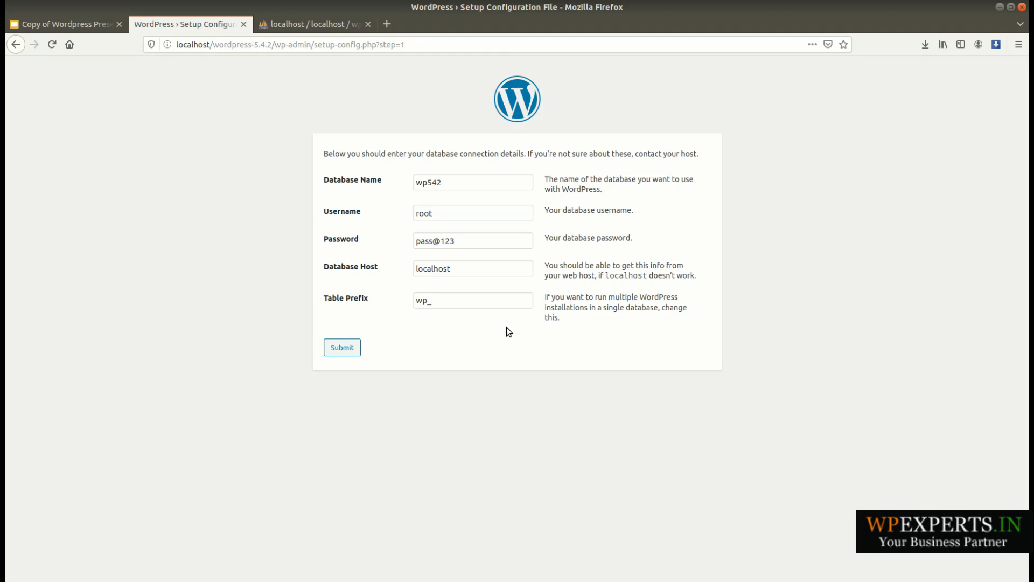
{"action": "left_click_drag", "start_coordinate": [465, 241], "coordinate": [335, 235]}
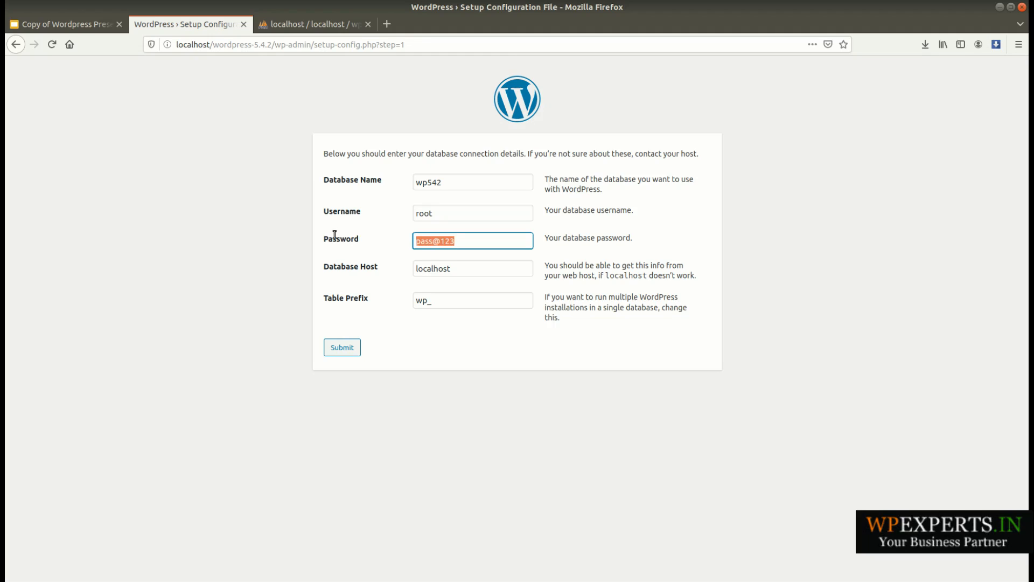
{"action": "key", "text": "BackSpace"}
{"action": "left_click", "coordinate": [456, 182]}
{"action": "left_click_drag", "start_coordinate": [437, 181], "coordinate": [411, 181]}
{"action": "key", "text": "ctrl+c"}
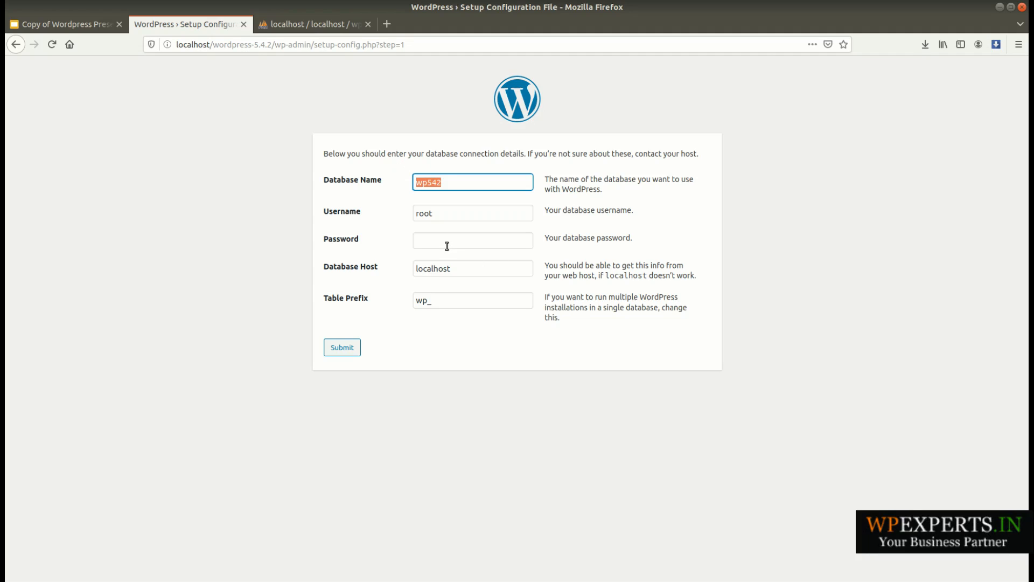
{"action": "left_click", "coordinate": [476, 348]}
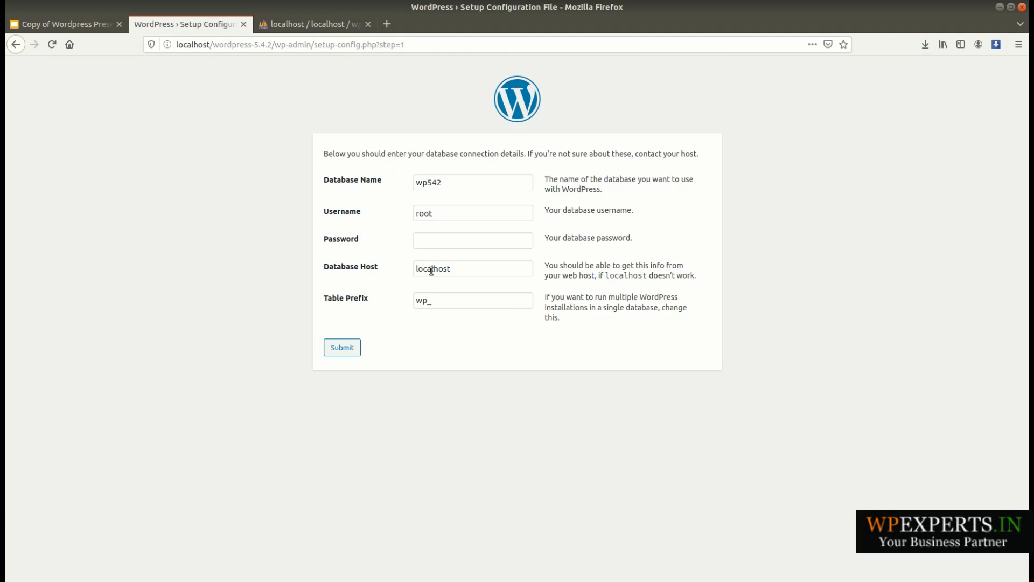
{"action": "left_click", "coordinate": [436, 243]}
{"action": "key", "text": "ctrl+v"}
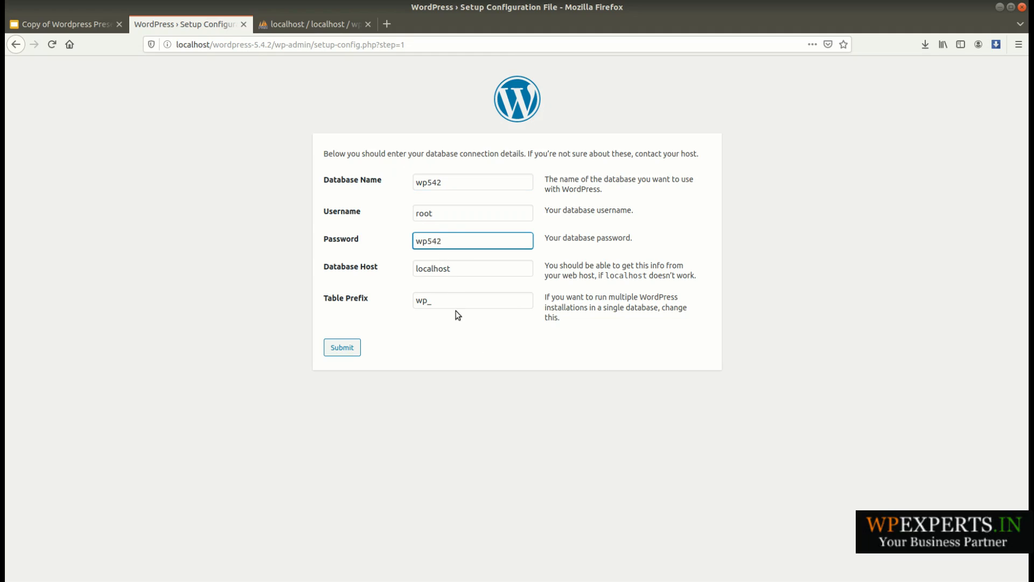
- Enter the database password in the connection details, submit them and proceed to the WordPress installation form
{"action": "double_click", "coordinate": [452, 240]}
{"action": "type", "text": "pass@123"}
{"action": "left_click", "coordinate": [476, 344]}
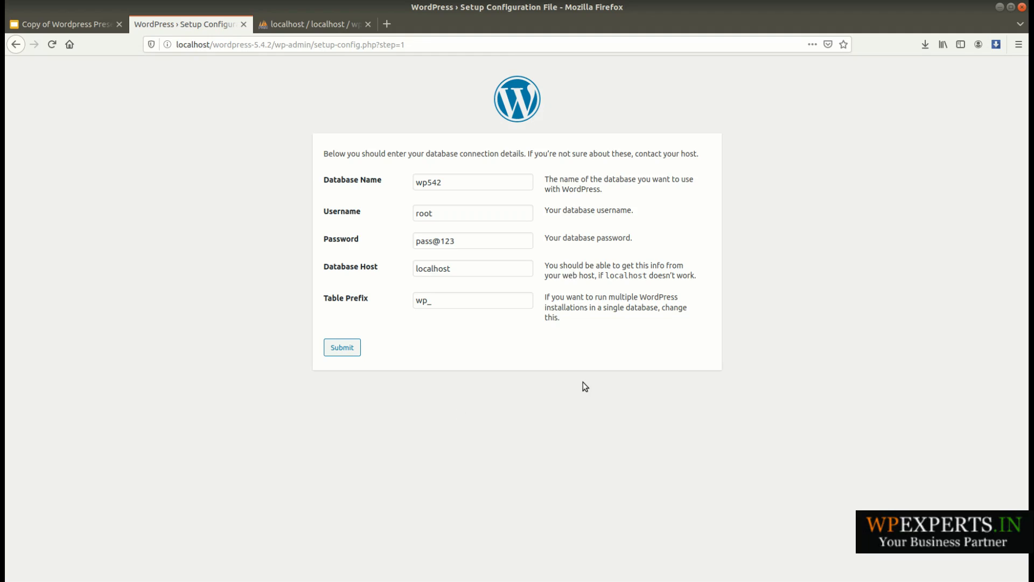
{"action": "left_click", "coordinate": [350, 347]}
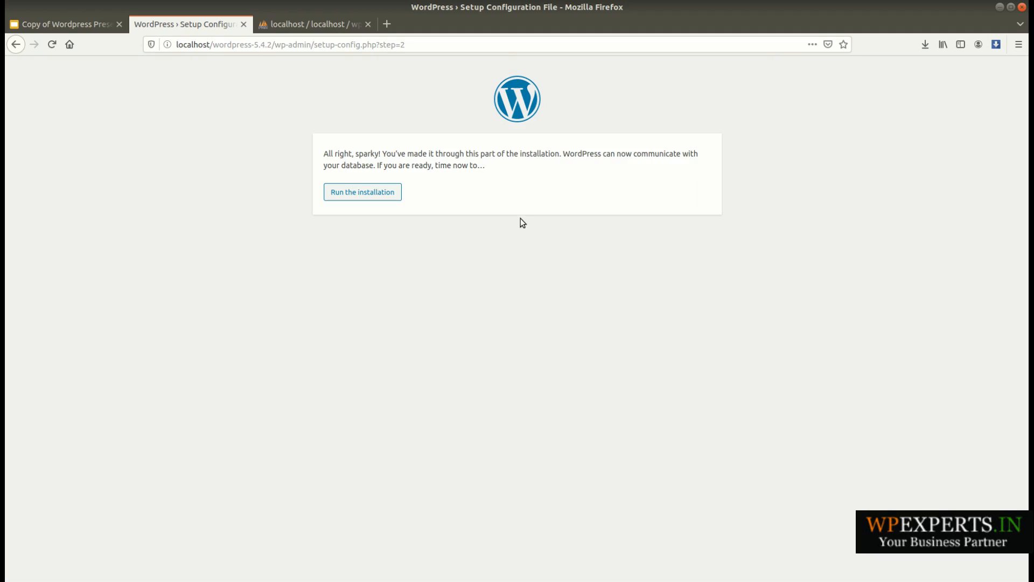
{"action": "left_click", "coordinate": [364, 194]}
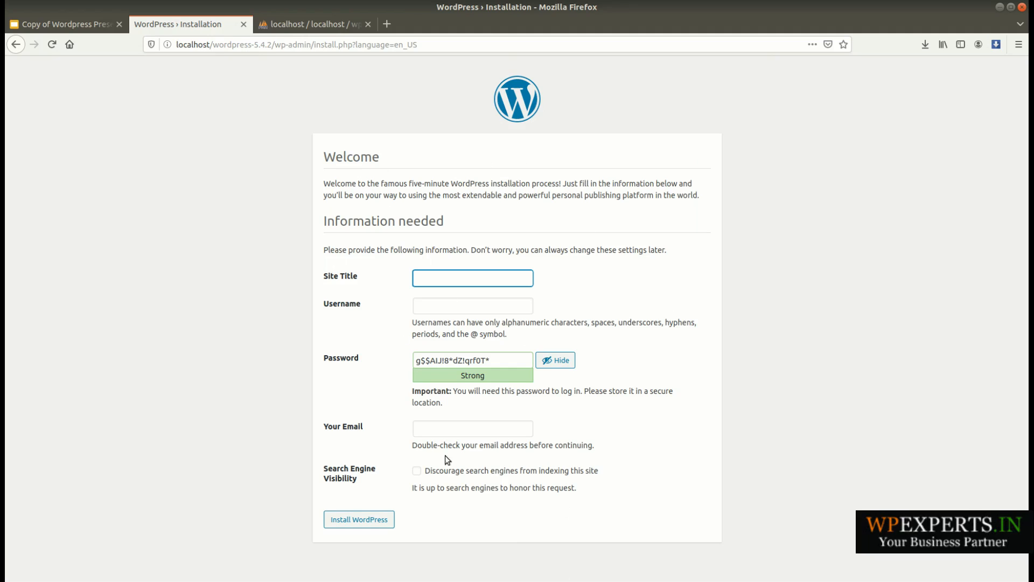
- Set the Site Title to Wordpress Demo and the admin Username to myadmin
{"action": "left_click", "coordinate": [460, 278]}
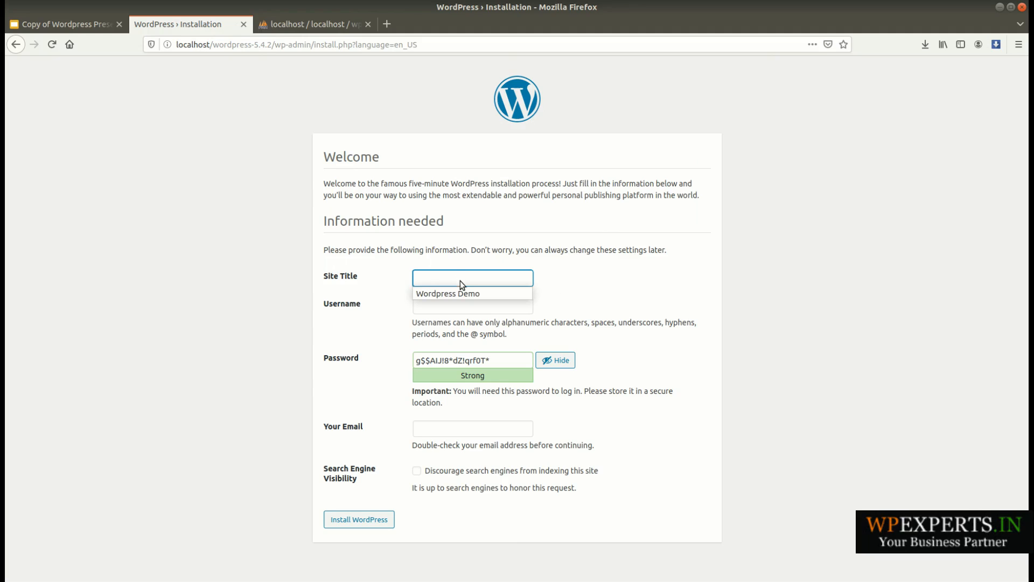
{"action": "left_click", "coordinate": [461, 292]}
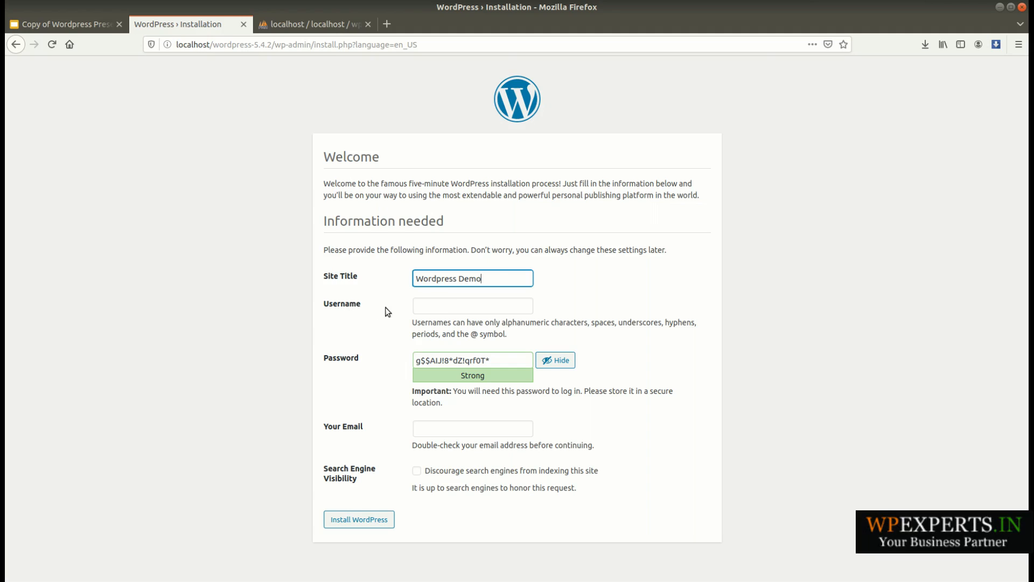
{"action": "left_click", "coordinate": [436, 305]}
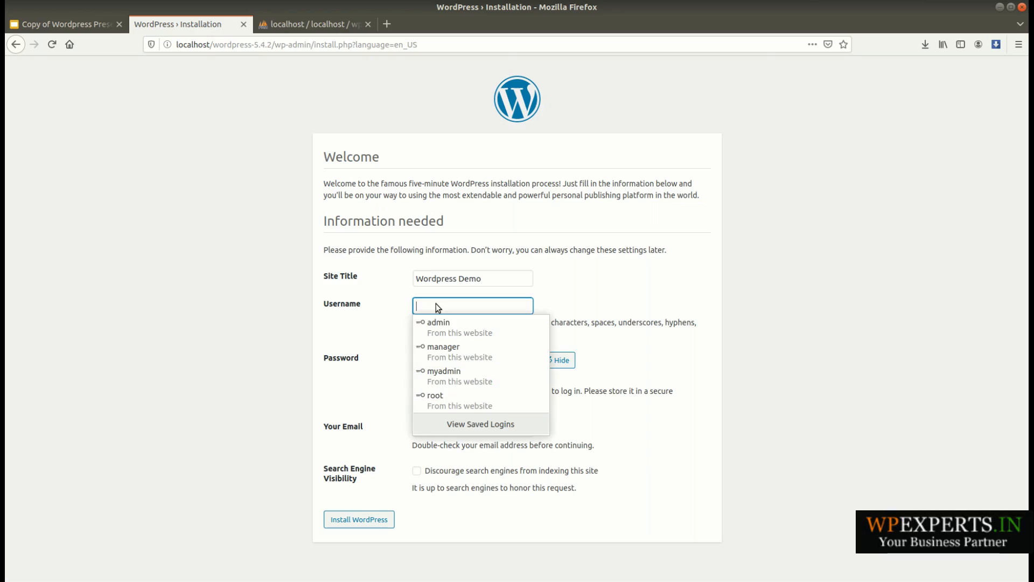
{"action": "left_click", "coordinate": [586, 286]}
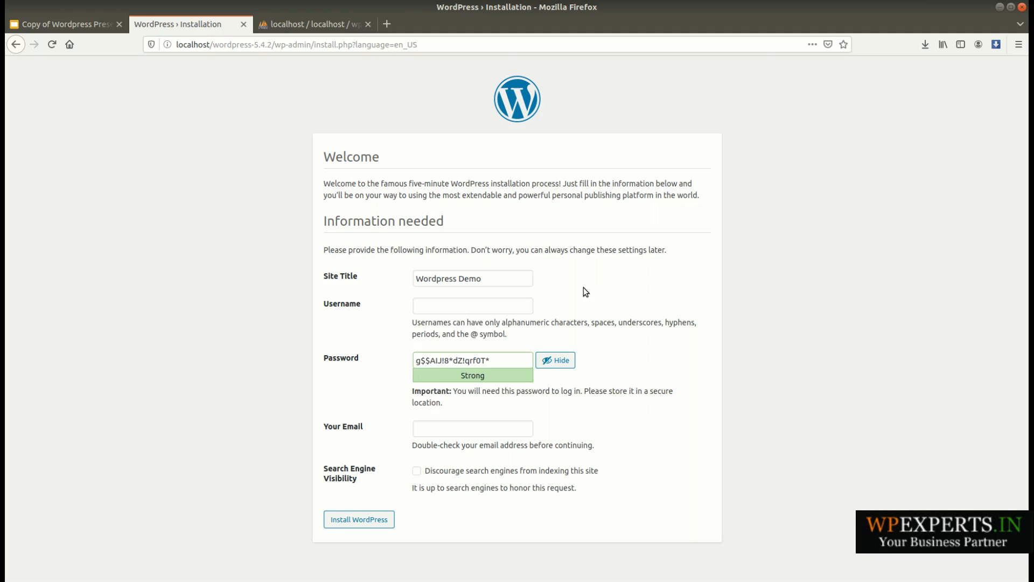
{"action": "left_click", "coordinate": [430, 308]}
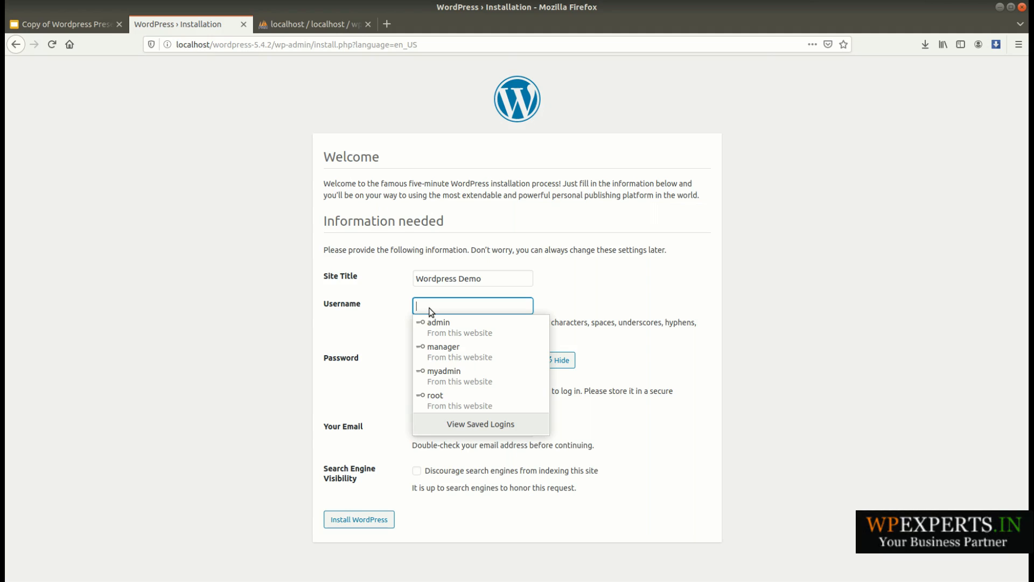
{"action": "type", "text": "you"}
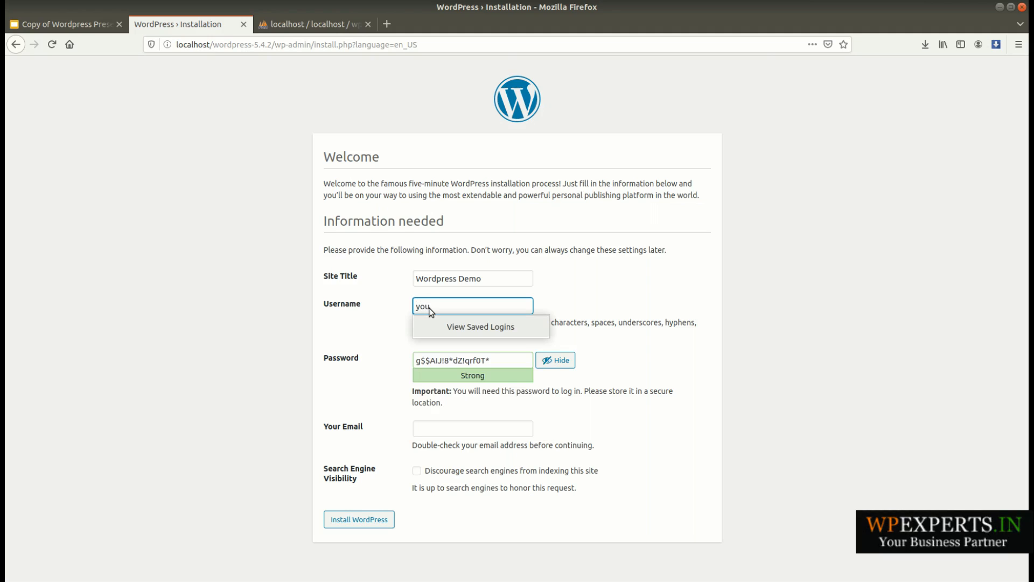
{"action": "key", "text": "BackSpace"}
{"action": "key", "text": "BackSpace"}
{"action": "key", "text": "BackSpace"}
{"action": "type", "text": "myadmin"}
{"action": "double_click", "coordinate": [654, 290]}
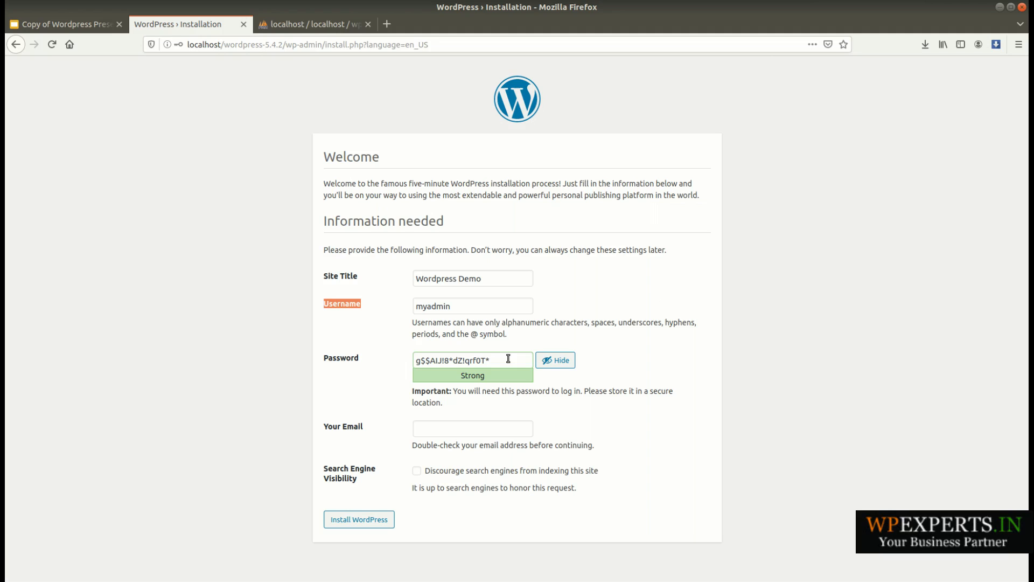
- Replace the generated admin password with your own password and confirm the use of a weak password
{"action": "left_click_drag", "start_coordinate": [527, 359], "coordinate": [303, 349]}
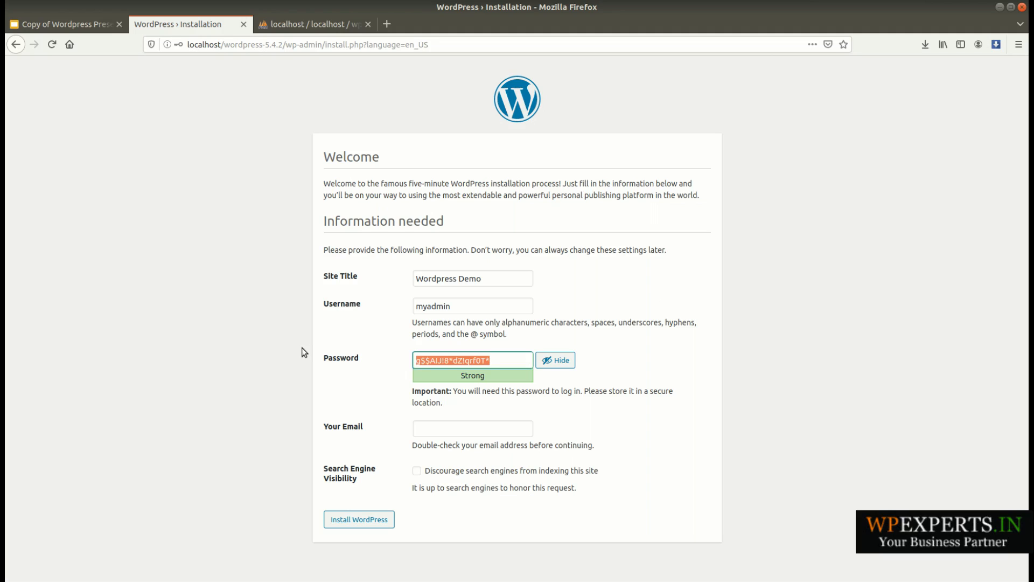
{"action": "type", "text": "pass@123"}
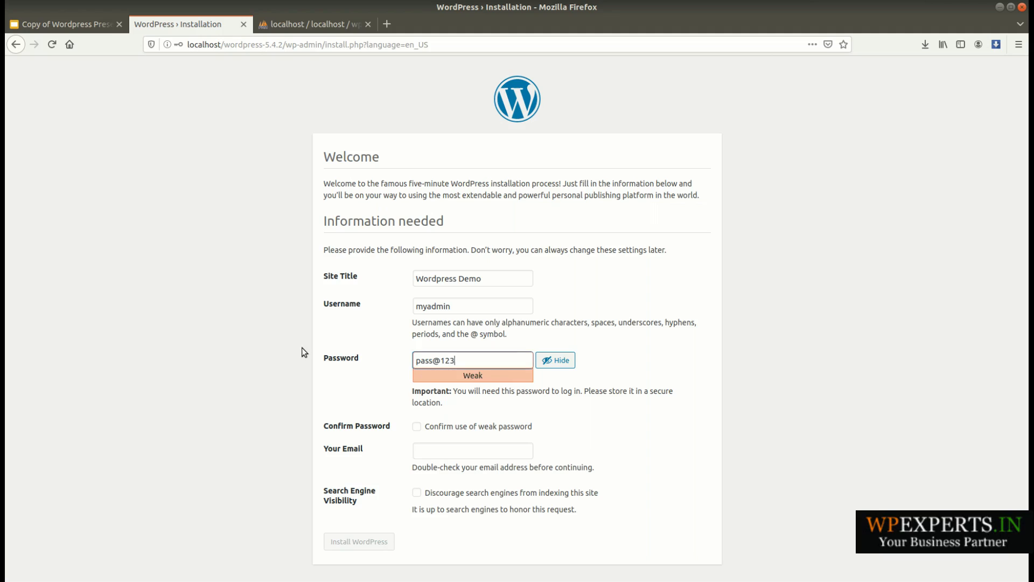
{"action": "left_click", "coordinate": [582, 409]}
{"action": "left_click", "coordinate": [419, 429]}
- Fill in the administrator's e-mail address in the installation form
{"action": "left_click", "coordinate": [463, 445]}
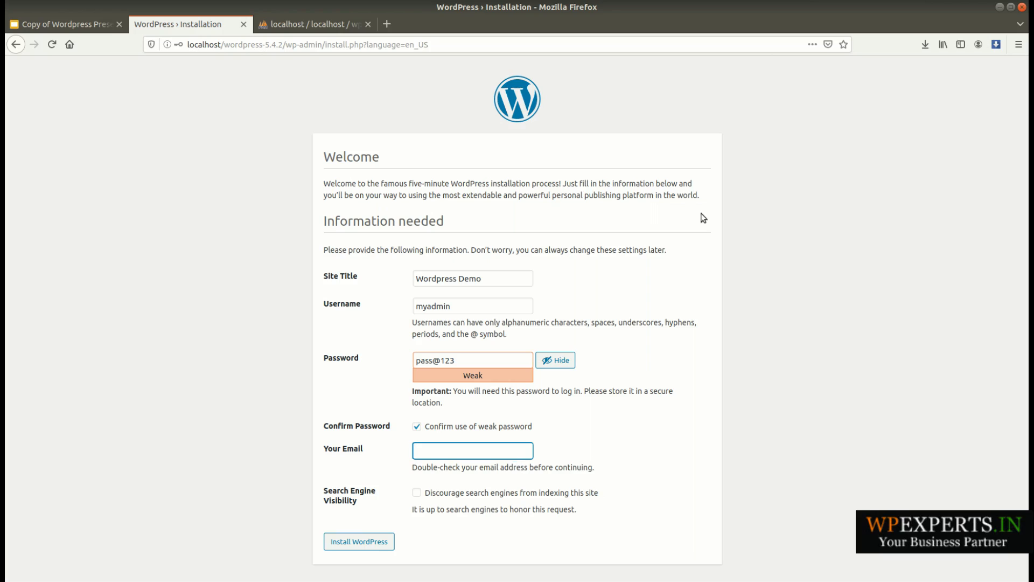
{"action": "left_click", "coordinate": [926, 12]}
{"action": "left_click", "coordinate": [939, 42]}
{"action": "type", "text": "ena"}
{"action": "key", "text": "BackSpace"}
{"action": "key", "text": "BackSpace"}
{"action": "key", "text": "BackSpace"}
{"action": "type", "text": "demo@gmail.co,"}
{"action": "key", "text": "BackSpace"}
{"action": "type", "text": "om"}
{"action": "key", "text": "BackSpace"}
{"action": "key", "text": "BackSpace"}
{"action": "type", "text": "m"}
{"action": "left_click", "coordinate": [604, 446]}
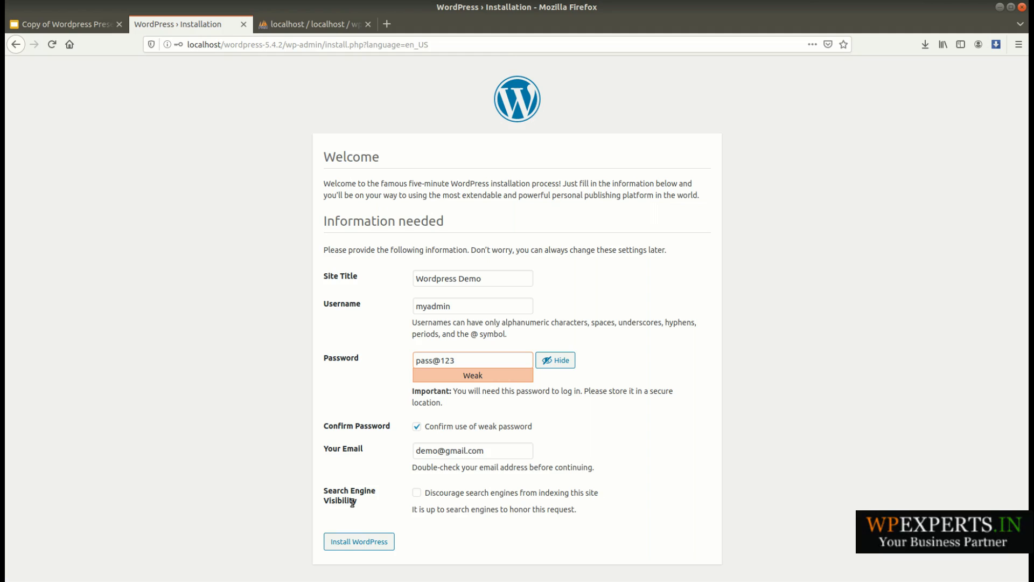
- Discourage search engines from indexing the site and install WordPress
{"action": "left_click", "coordinate": [417, 492]}
{"action": "left_click", "coordinate": [365, 549]}
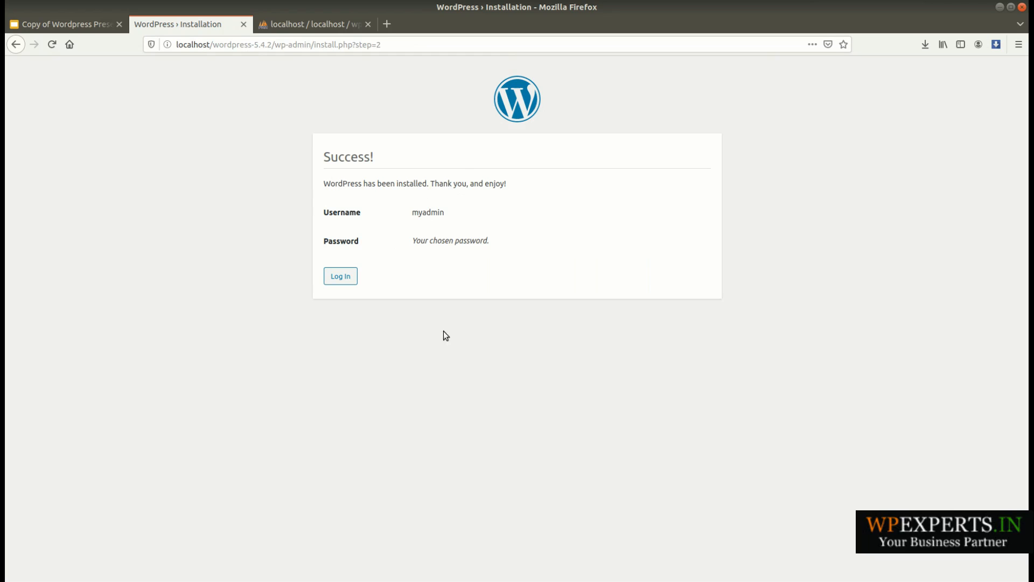
- Log in to the new WordPress site as myadmin with the saved password
{"action": "left_click", "coordinate": [340, 276]}
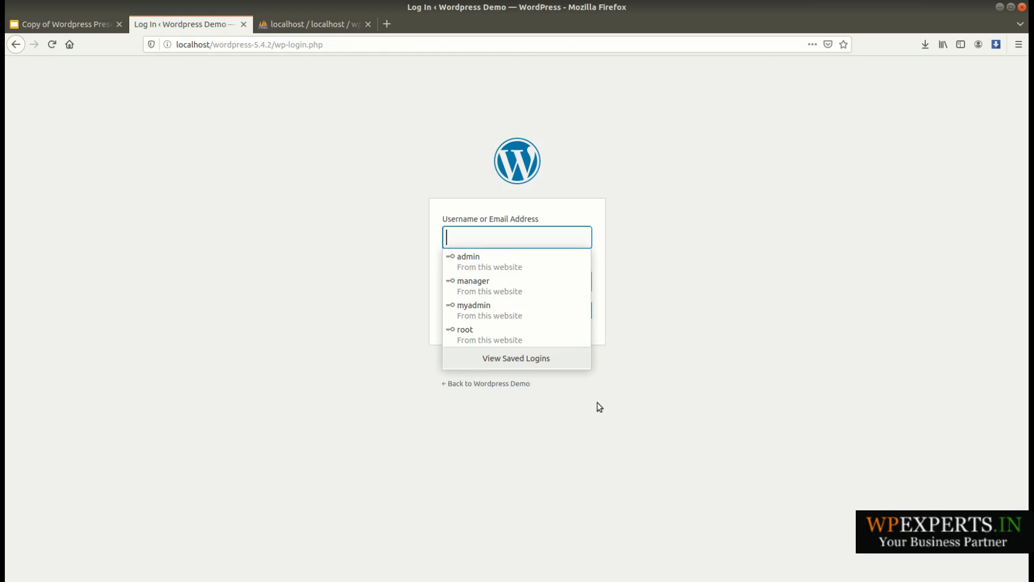
{"action": "left_click", "coordinate": [509, 306]}
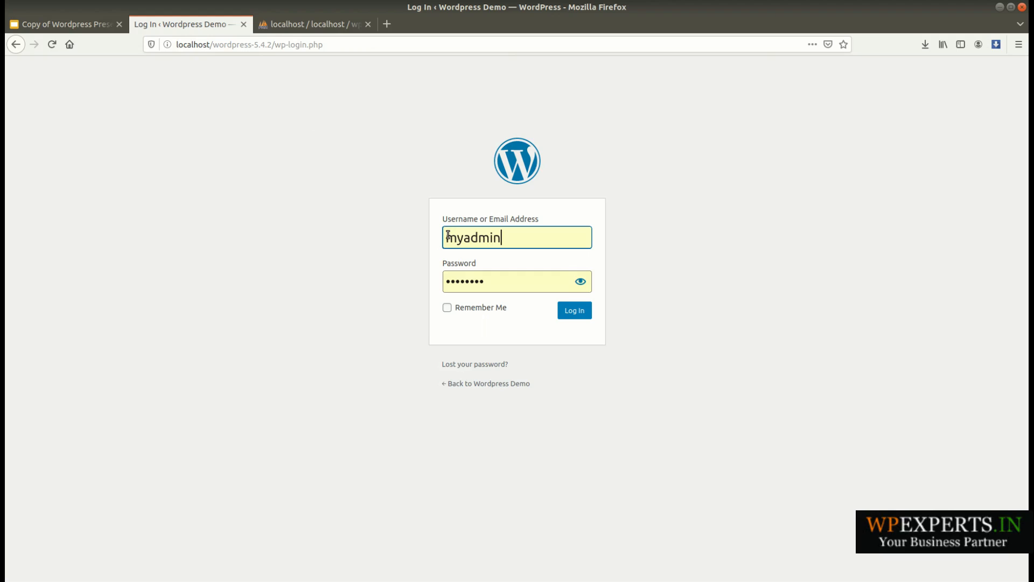
{"action": "key", "text": "Tab"}
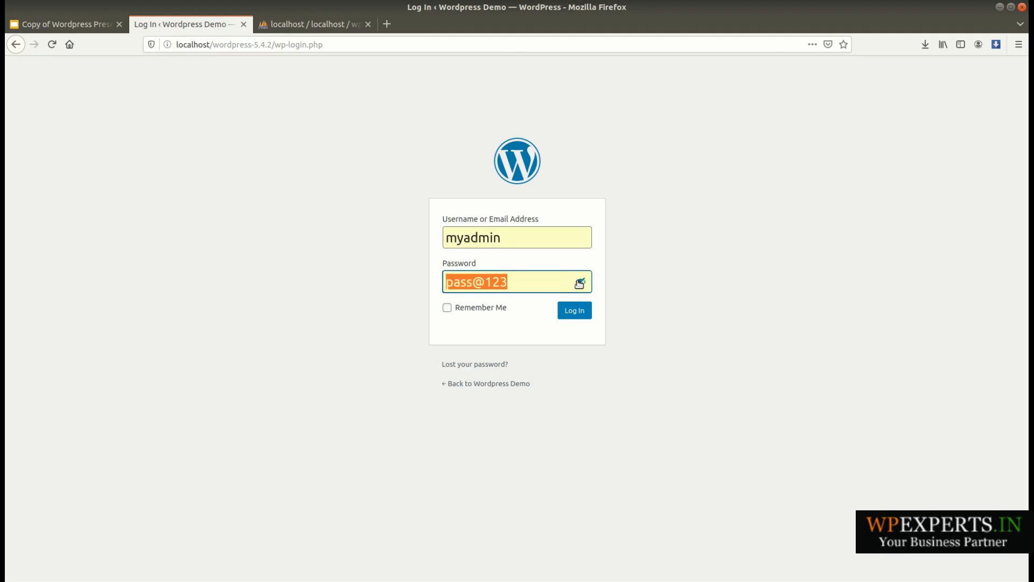
{"action": "left_click", "coordinate": [577, 316]}
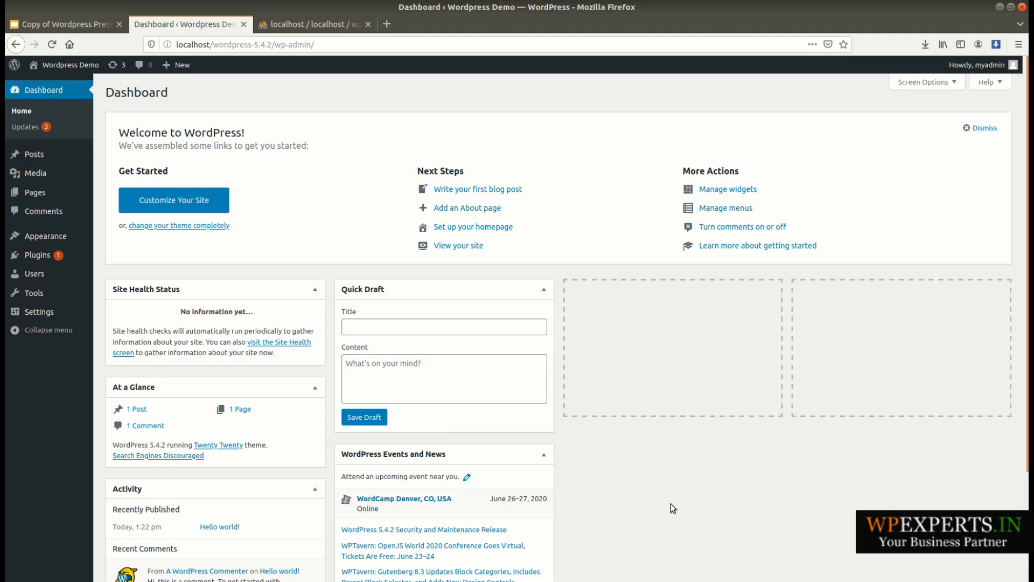
- Open the site's front end in a new tab, look through the homepage and return to the dashboard
{"action": "middle_click", "coordinate": [52, 85]}
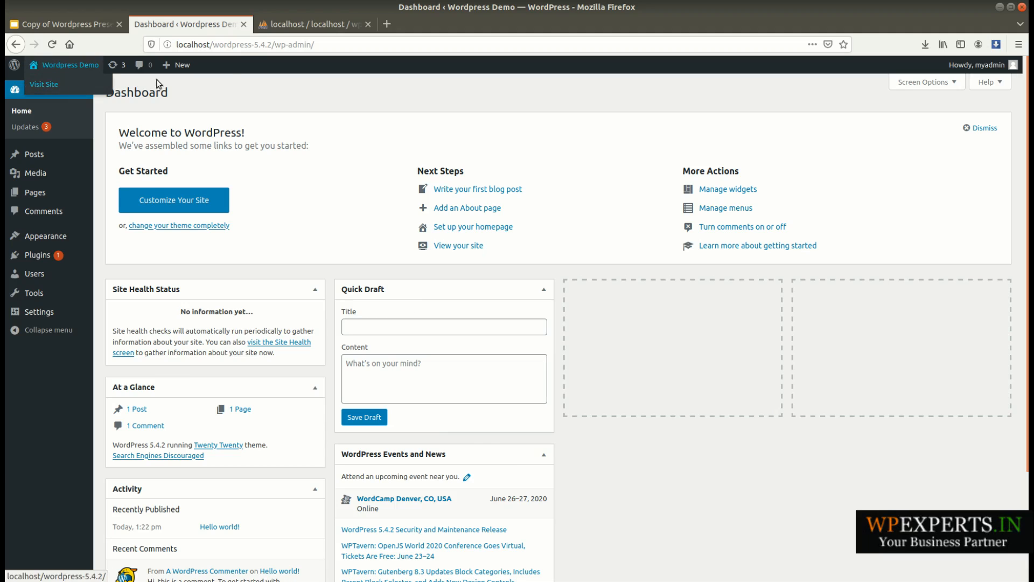
{"action": "left_click", "coordinate": [282, 32]}
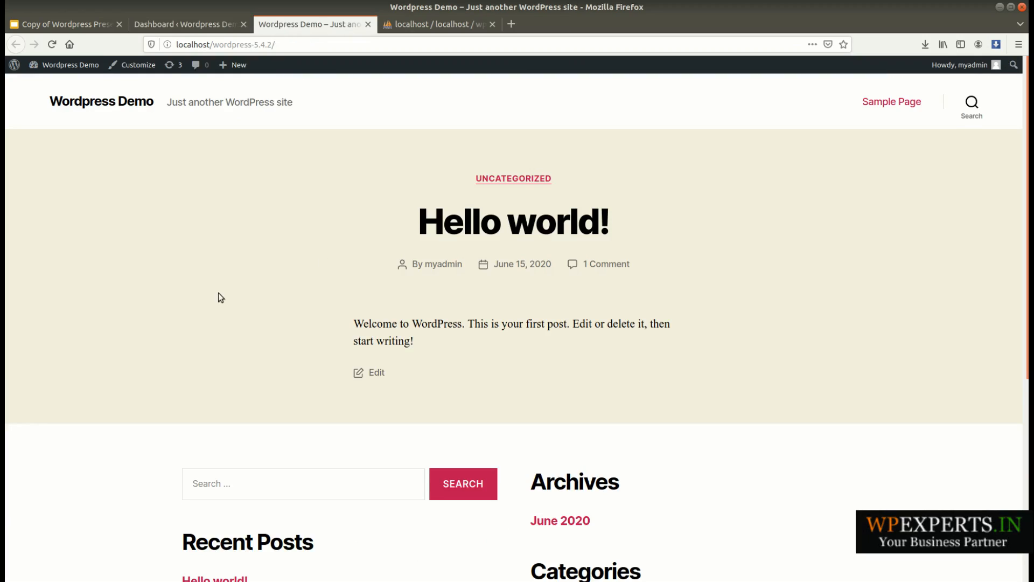
{"action": "scroll", "coordinate": [219, 296], "scroll_direction": "down", "scroll_amount": 5}
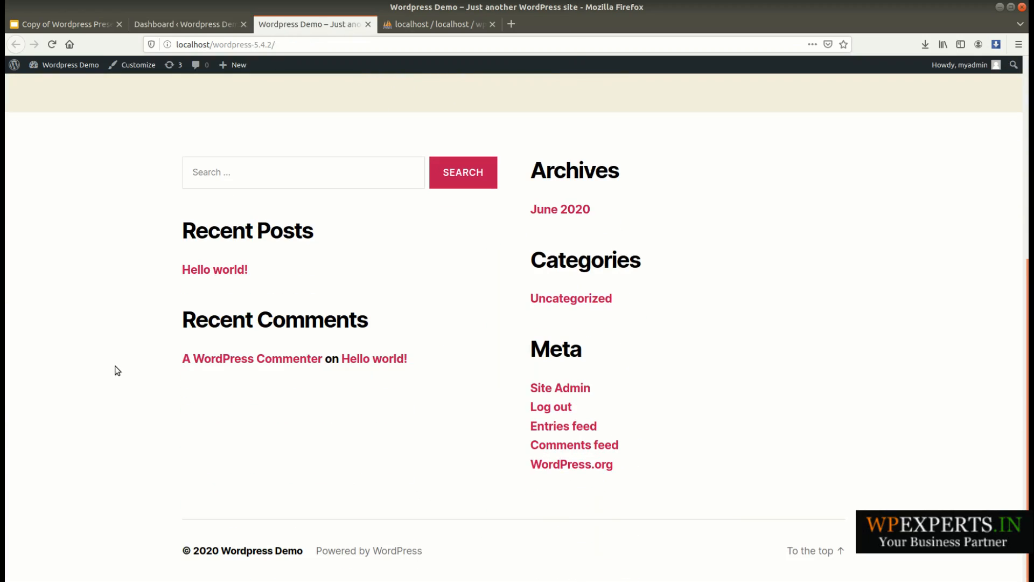
{"action": "scroll", "coordinate": [114, 372], "scroll_direction": "up", "scroll_amount": 5}
{"action": "left_click", "coordinate": [195, 23]}
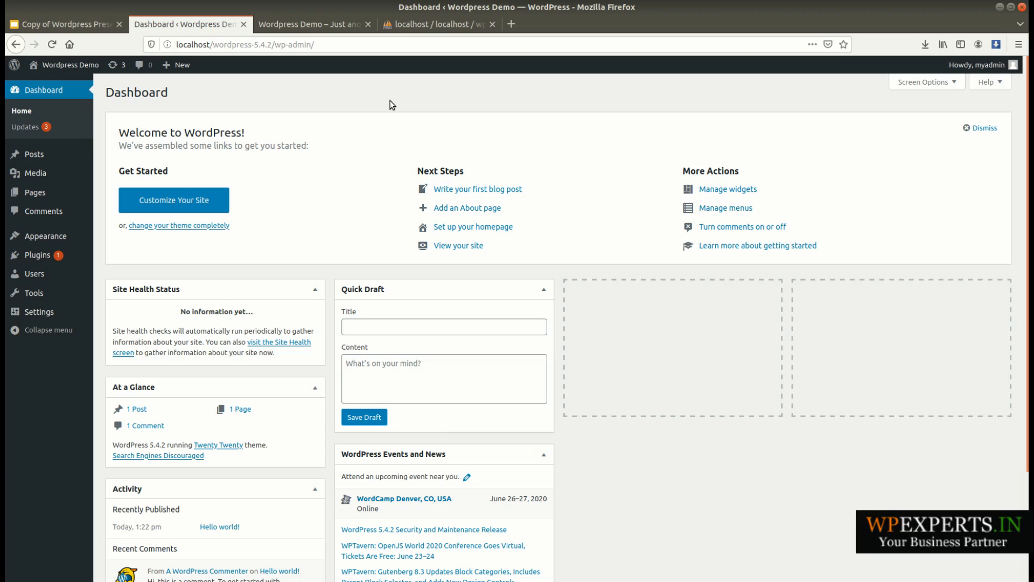
- Review the installed site's dashboard and homepage against the Google Slides lesson outline, and open the slide Start Working with WordPress
{"action": "left_click", "coordinate": [69, 24]}
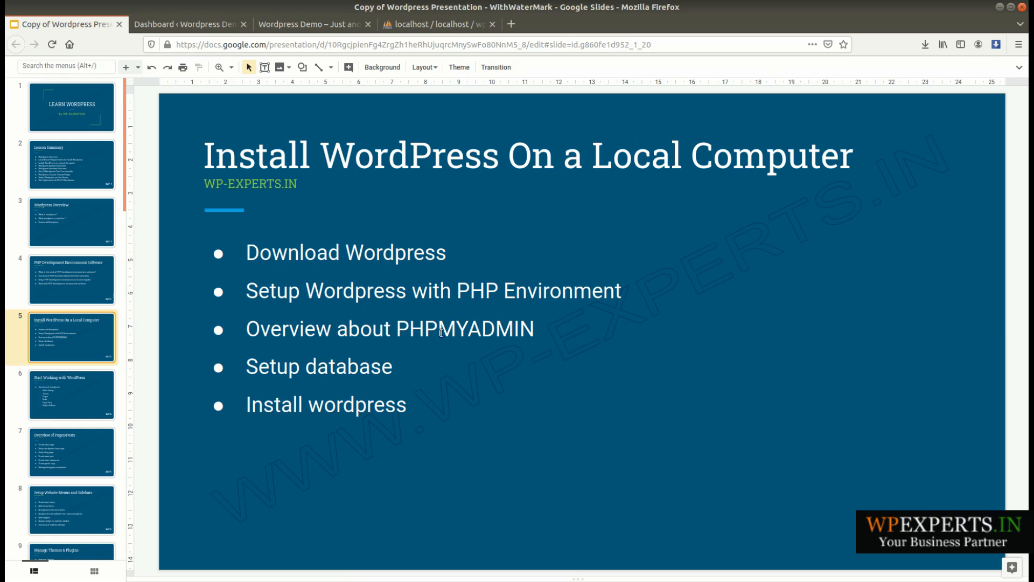
{"action": "left_click", "coordinate": [186, 27]}
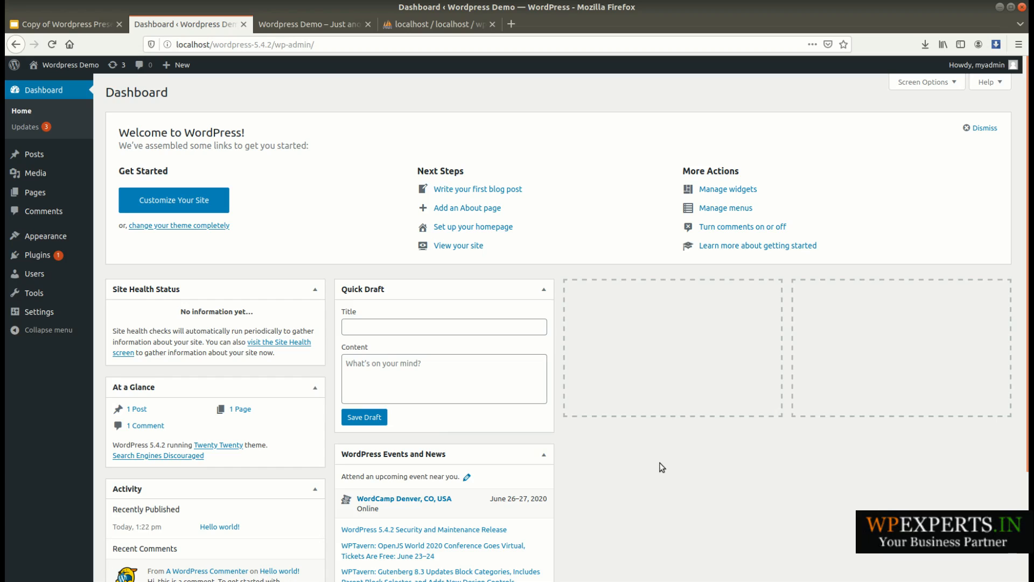
{"action": "left_click", "coordinate": [318, 24]}
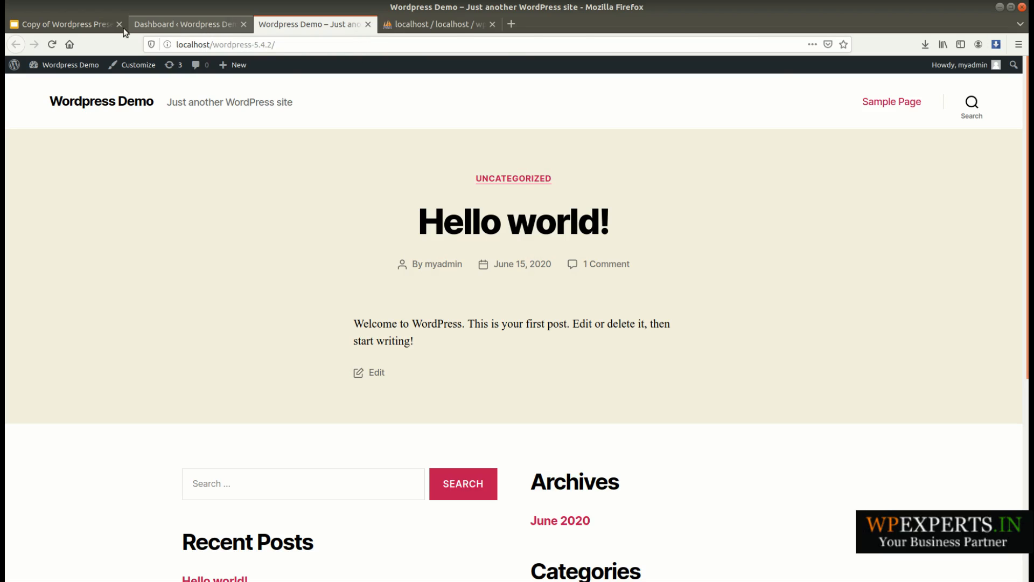
{"action": "left_click", "coordinate": [76, 23]}
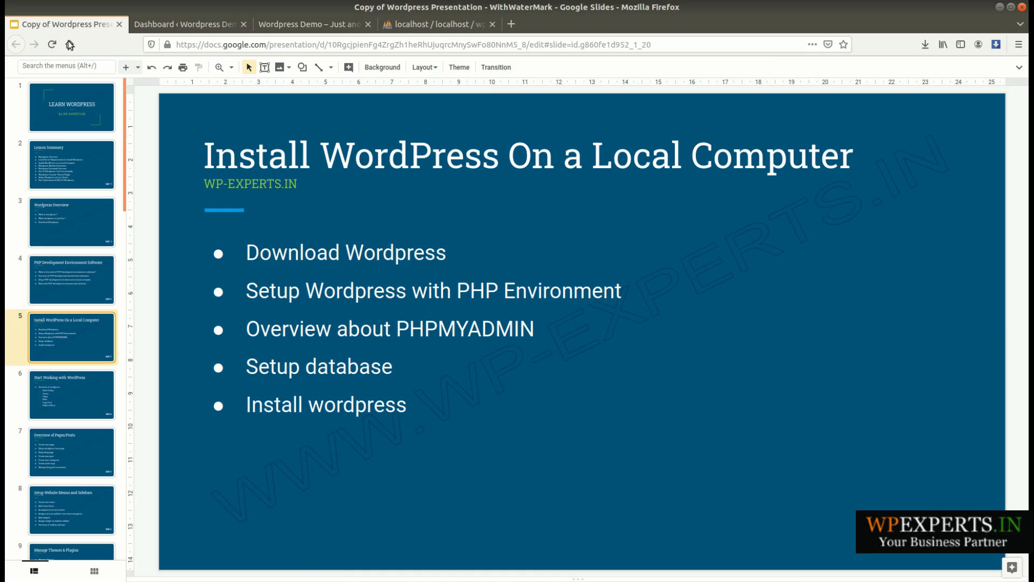
{"action": "left_click", "coordinate": [80, 413]}
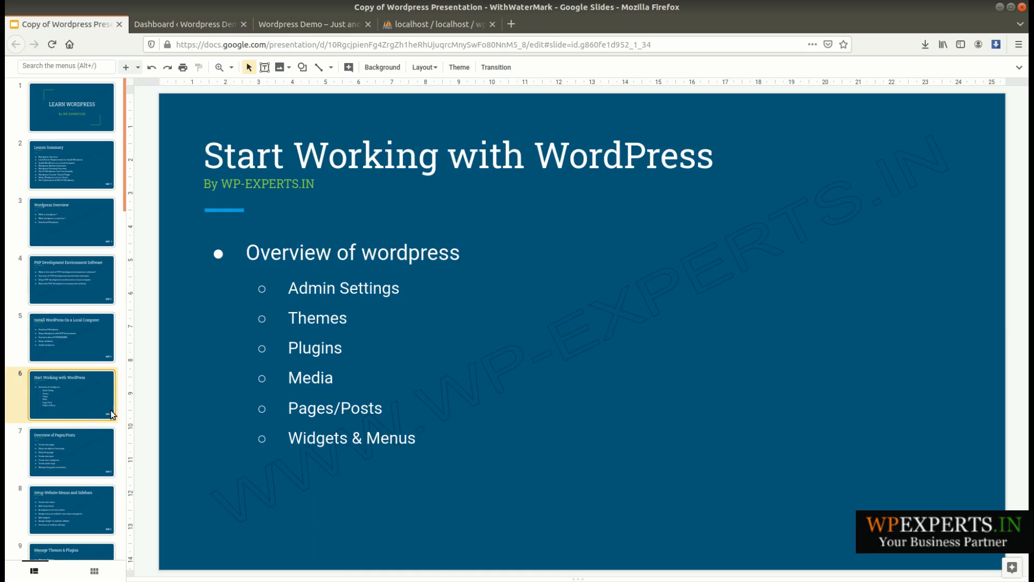